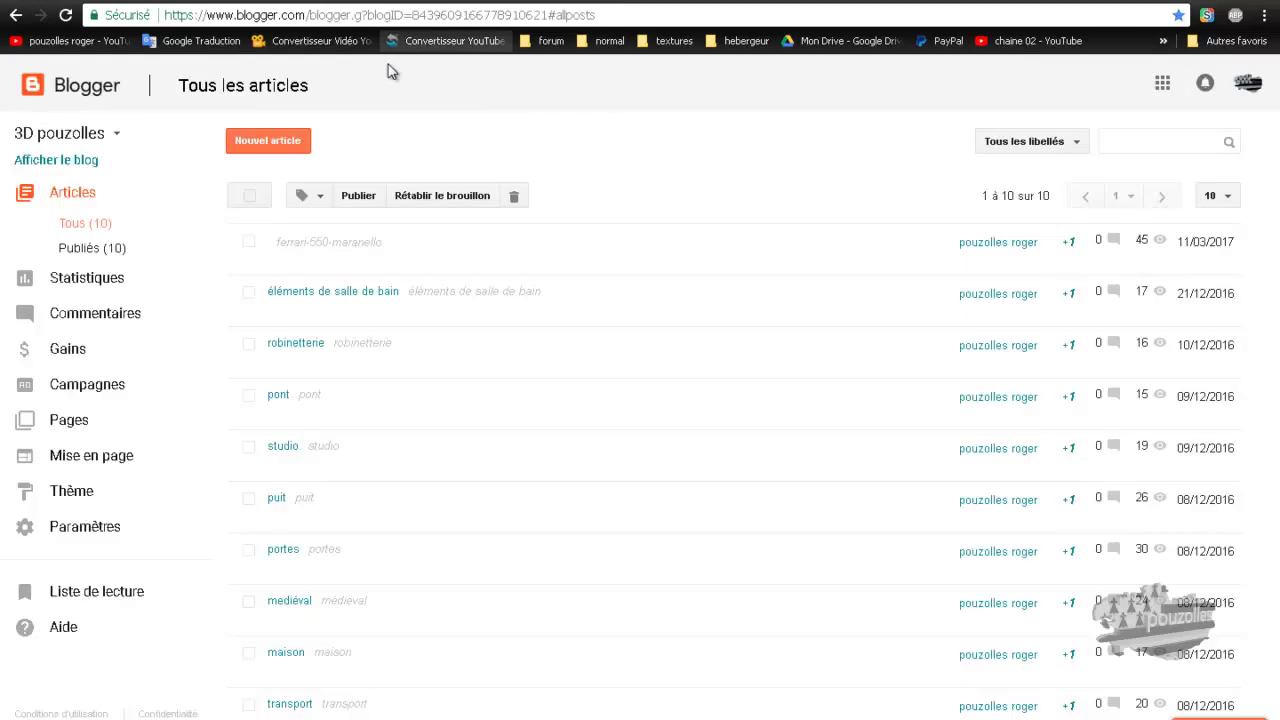
# Step: Open the 3D pouzolles blog and look through the images of its 11 March post
pyautogui.click(75, 162)
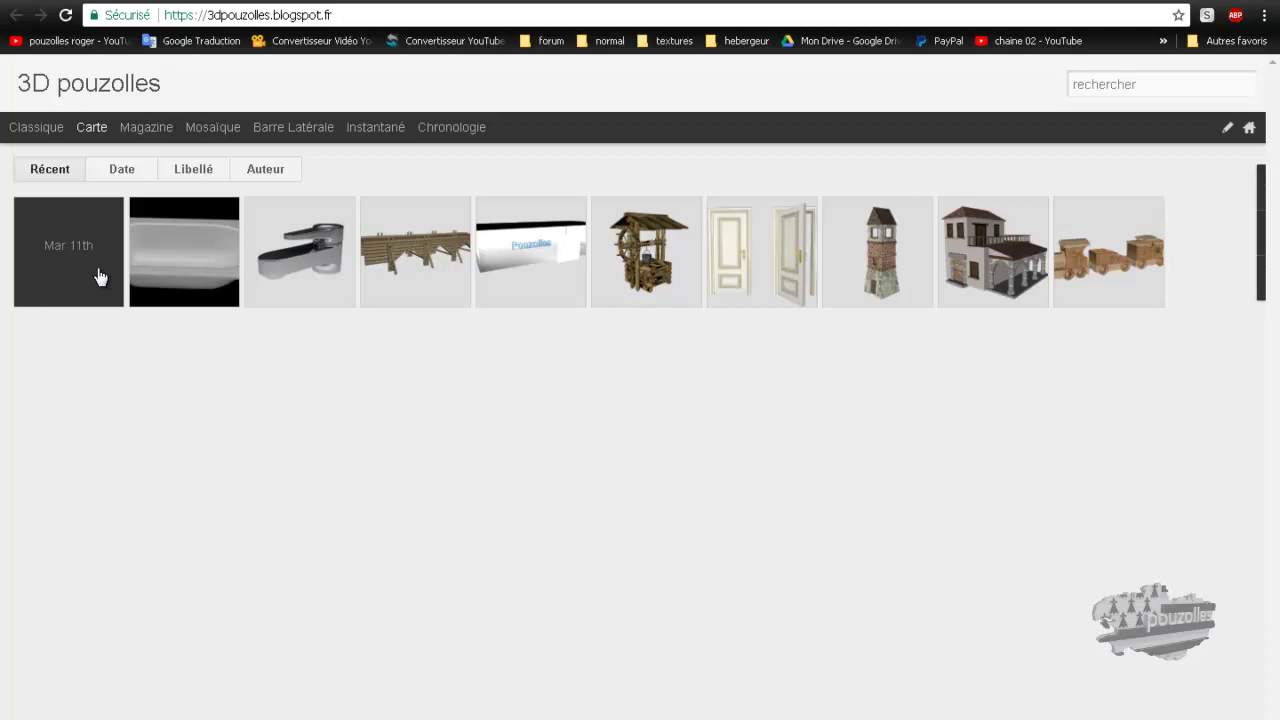
pyautogui.click(99, 275)
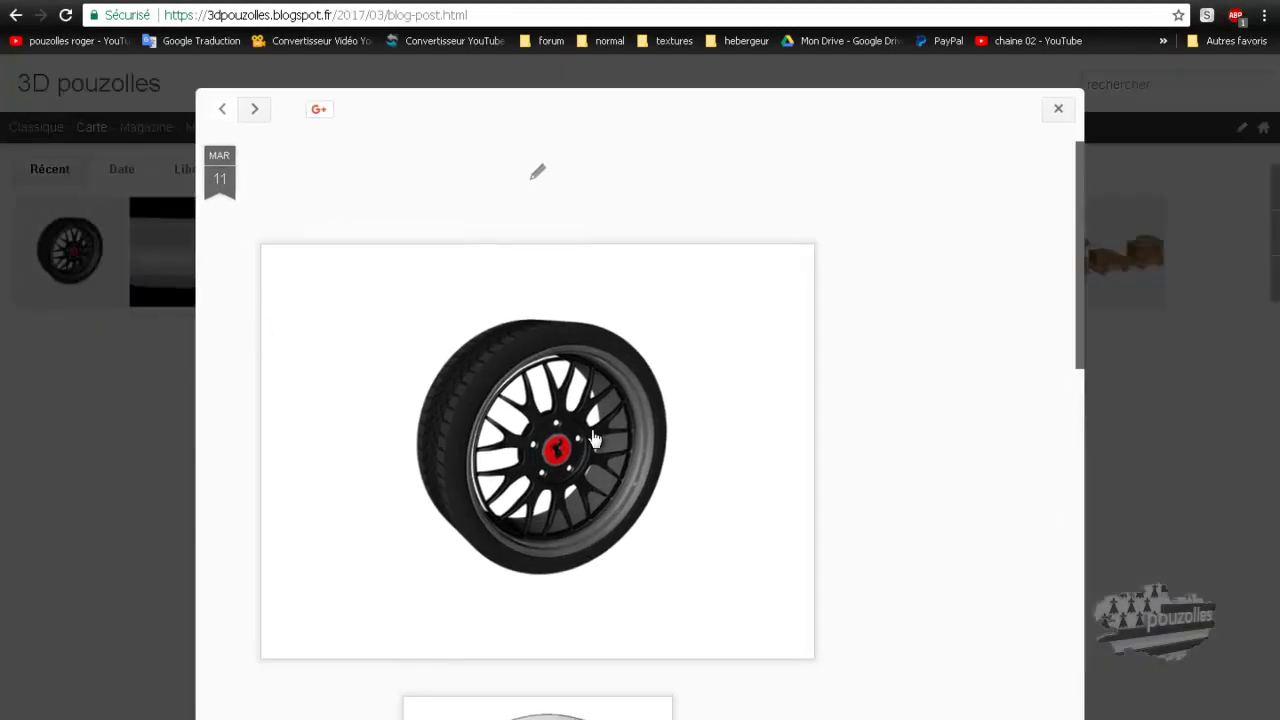
pyautogui.scroll(-7, 867, 425)
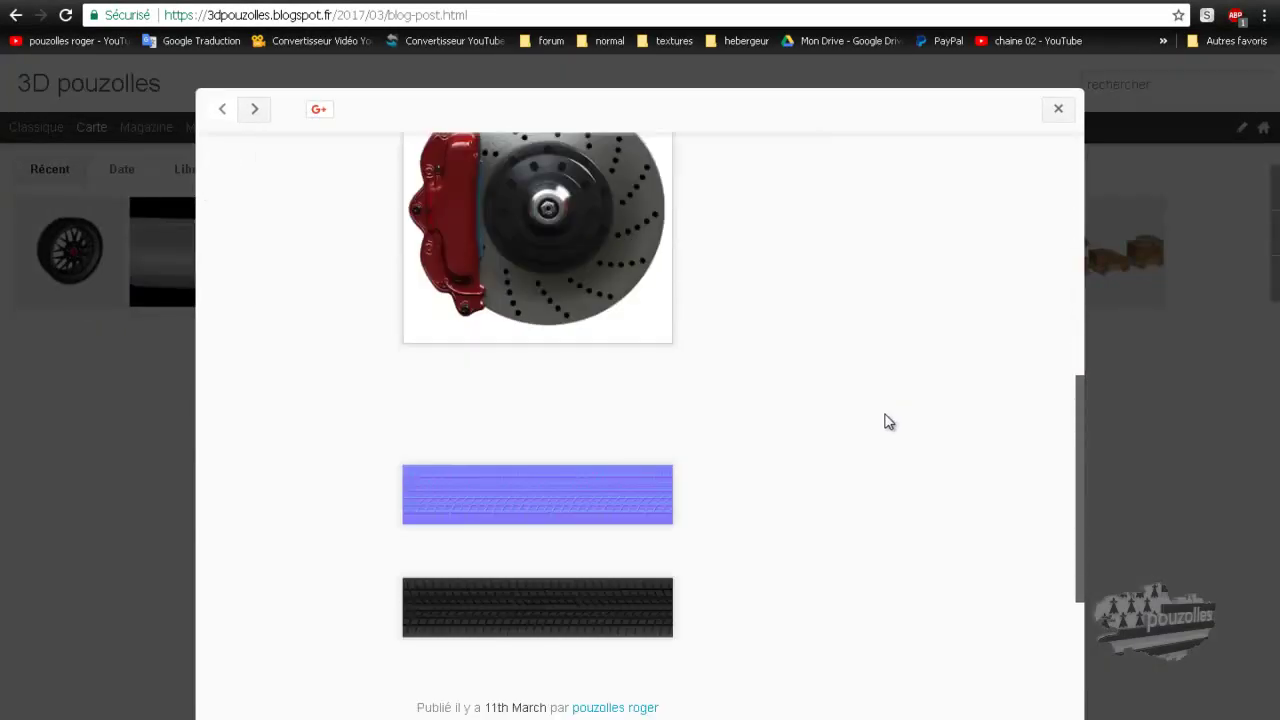
pyautogui.scroll(-3, 886, 420)
pyautogui.scroll(8, 888, 419)
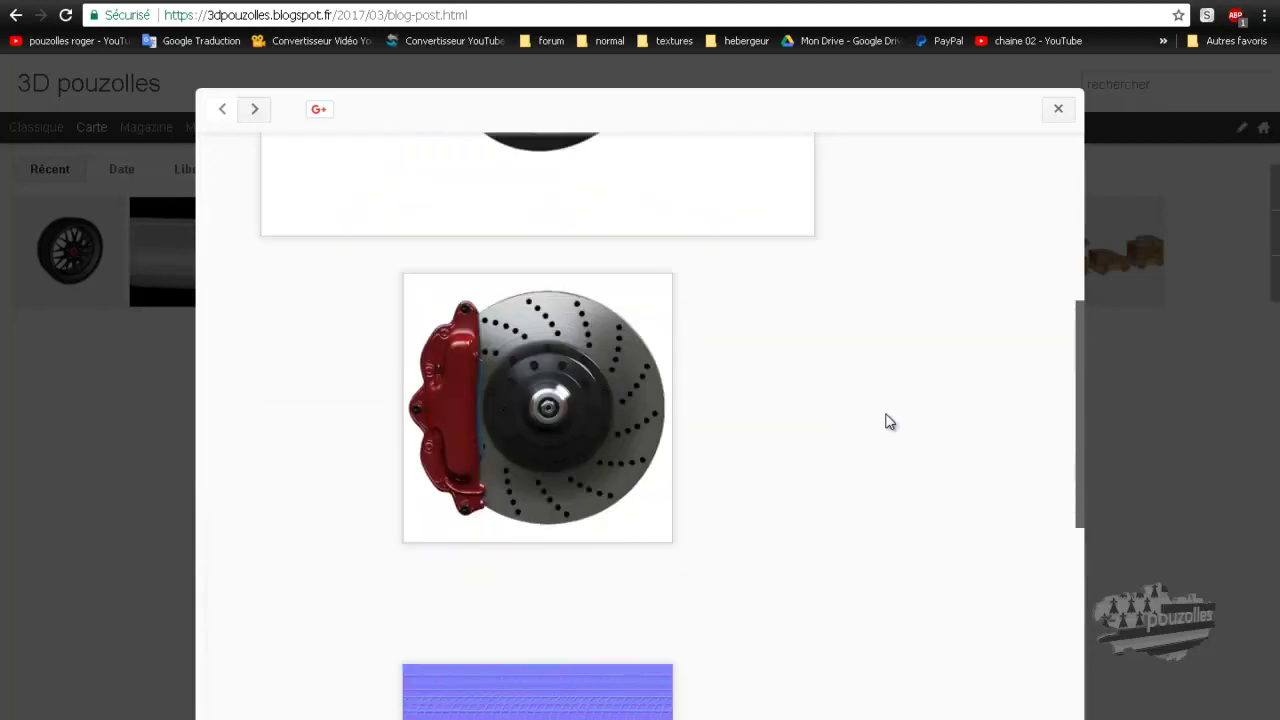
pyautogui.scroll(2, 886, 418)
# Step: Follow the brake disc image to its 1fichier download page, and return to the Blogger article list
pyautogui.click(556, 408)
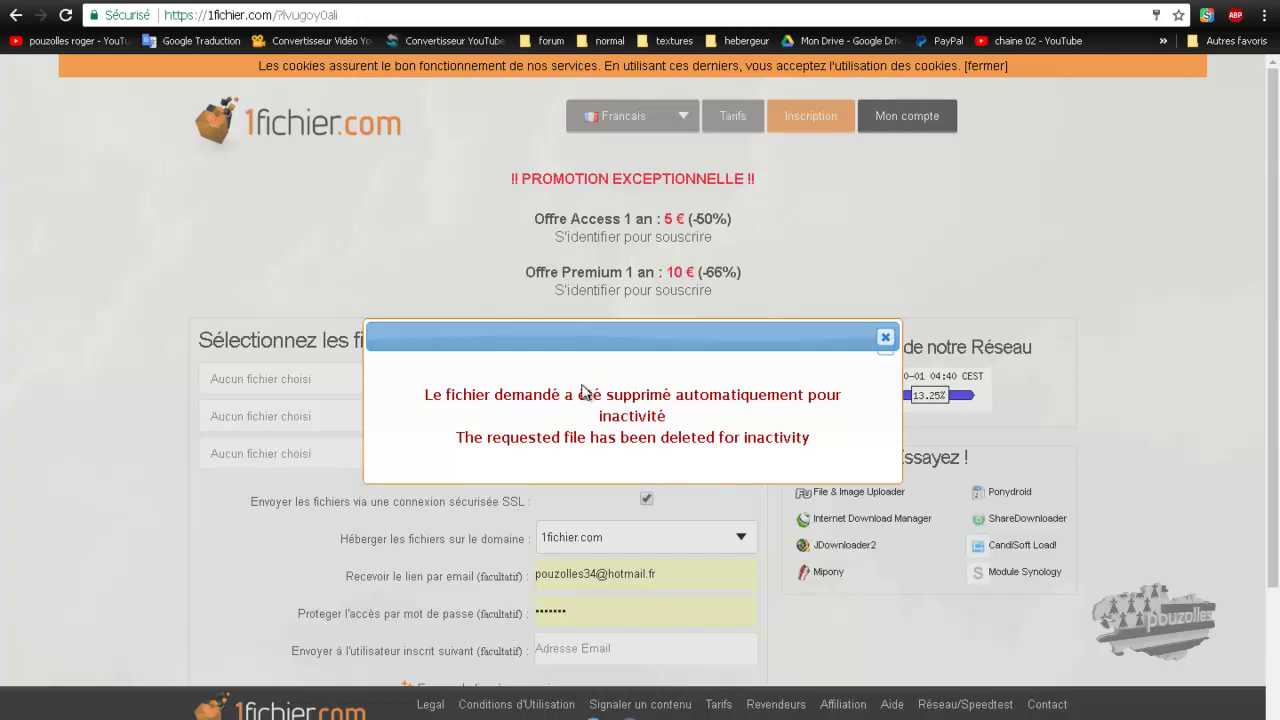
pyautogui.click(857, 2)
pyautogui.moveTo(576, 247)
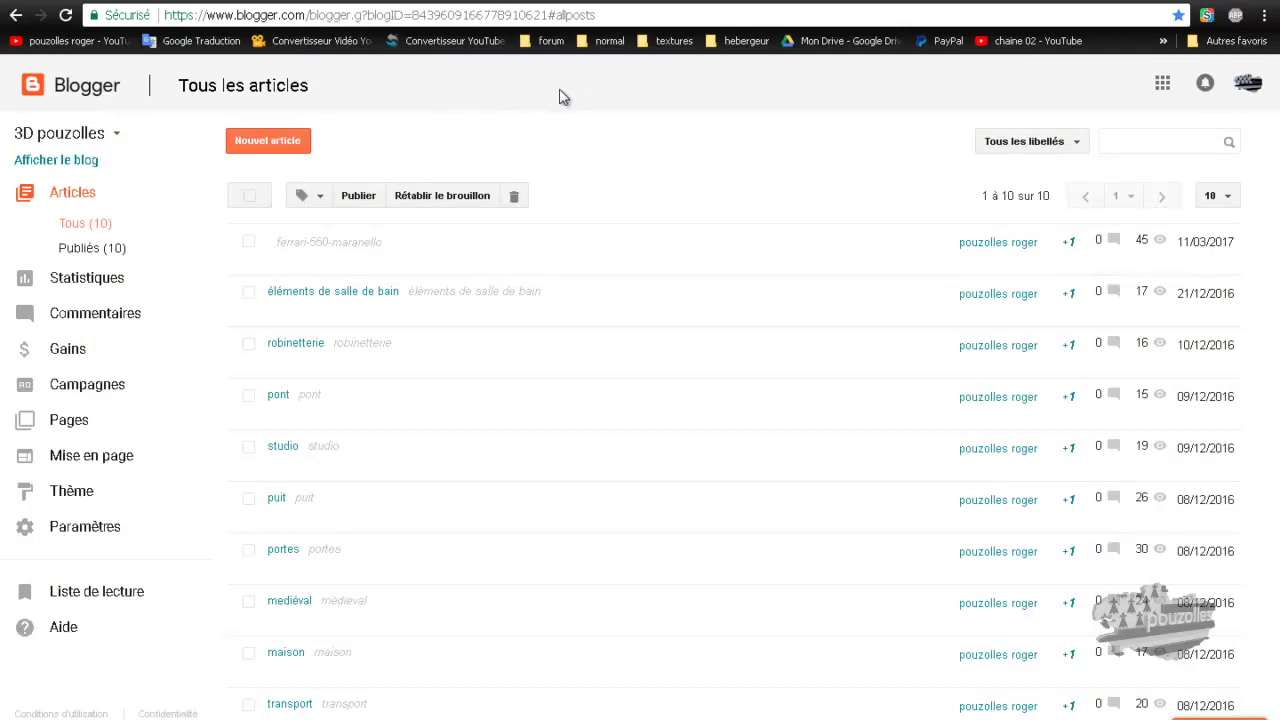
# Step: Switch to the pouzolles textures blog and load its home page, pouzollestextures.blogspot.fr, without the /2016/08/bienvenue.html path
pyautogui.click(680, 1)
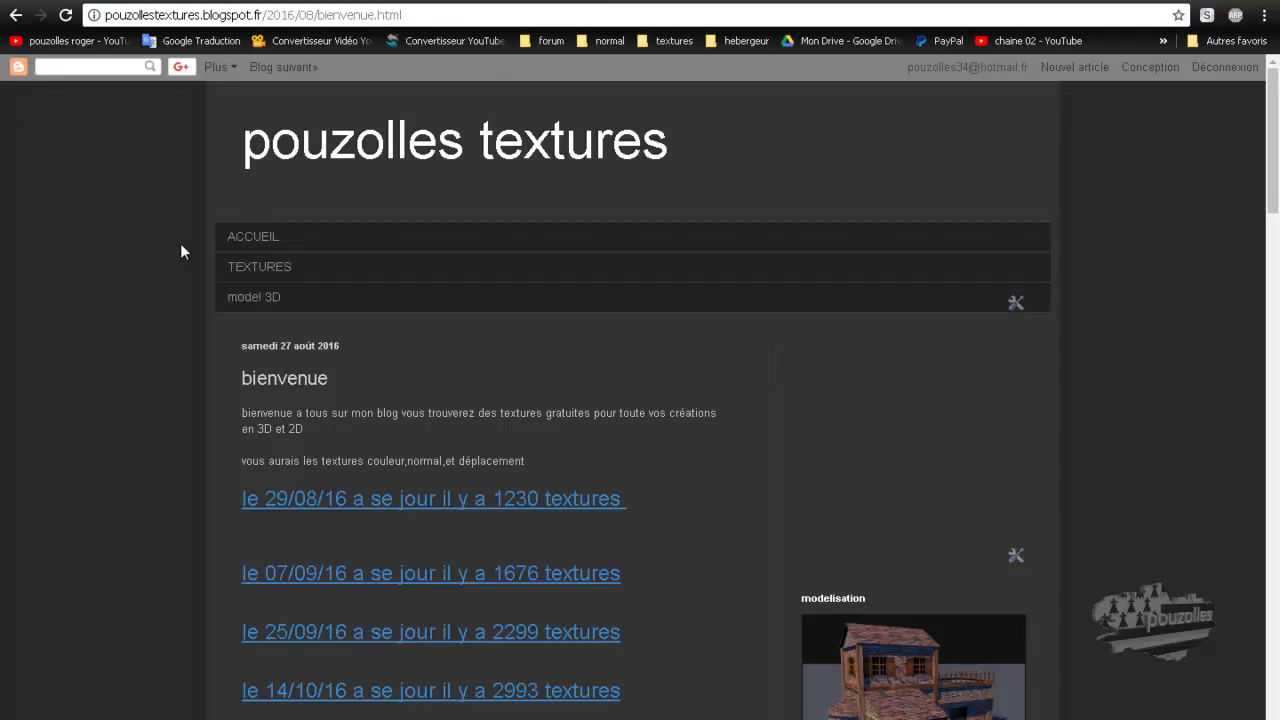
pyautogui.scroll(-1, 180, 249)
pyautogui.scroll(1, 180, 249)
pyautogui.moveTo(265, 15); pyautogui.dragTo(465, 7)
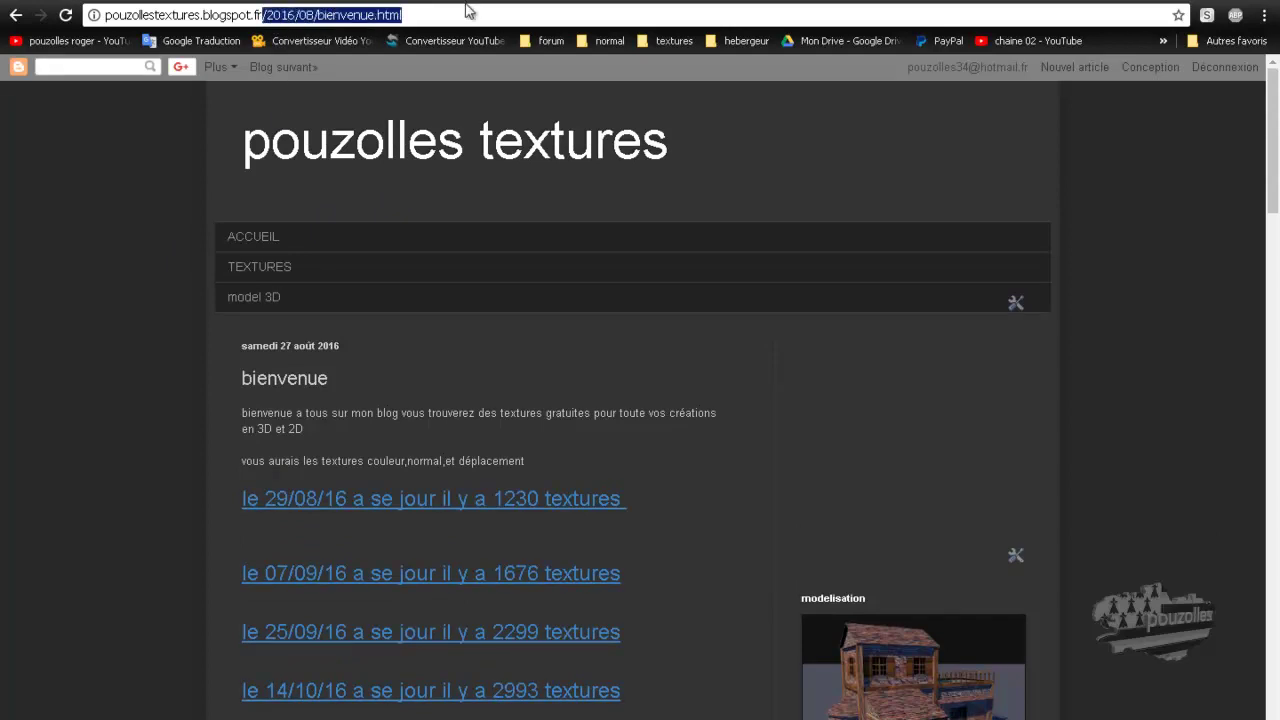
pyautogui.press('BackSpace')
pyautogui.press('Return')
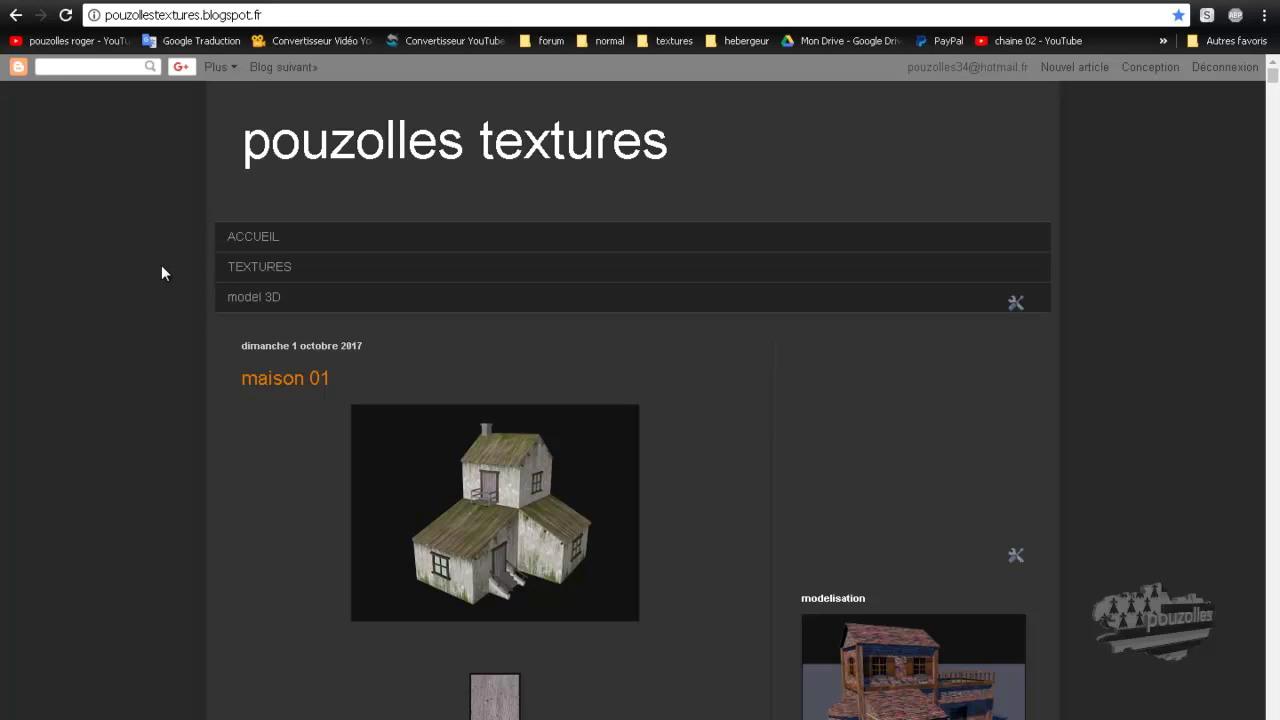
# Step: Look through the maison 01 post and its wood textures on the home page
pyautogui.scroll(-10, 161, 265)
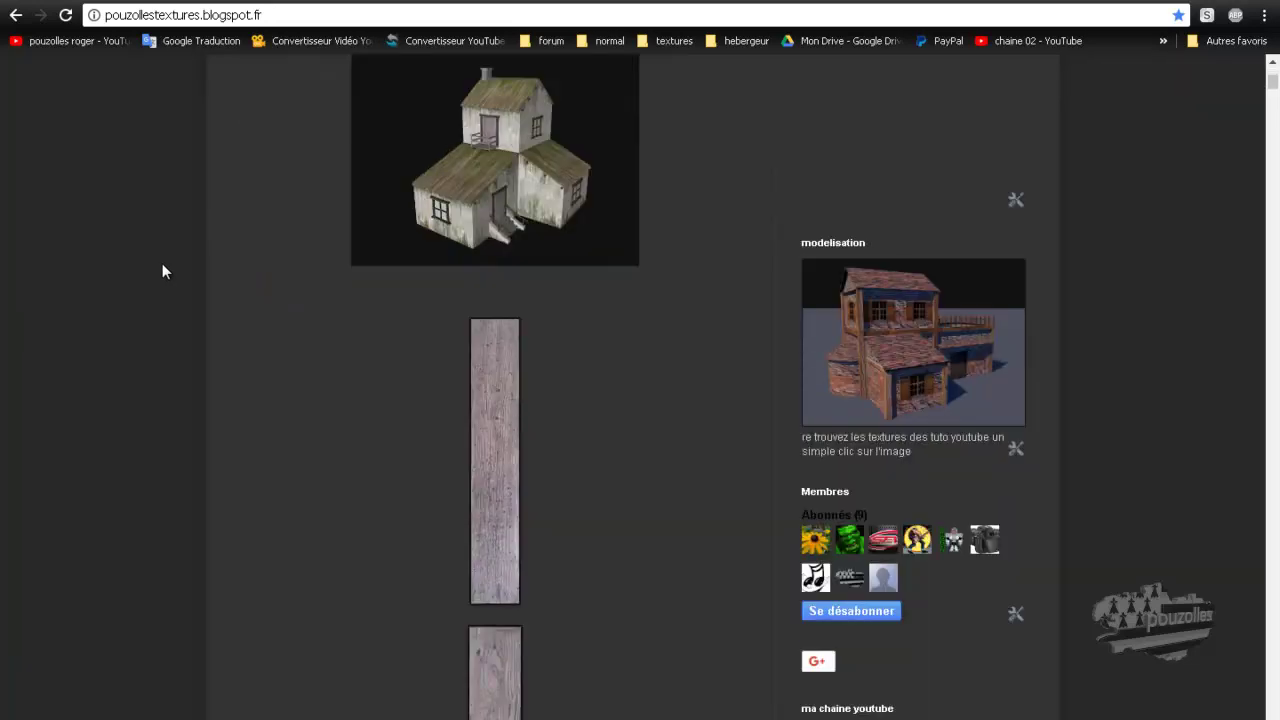
pyautogui.scroll(-6, 163, 266)
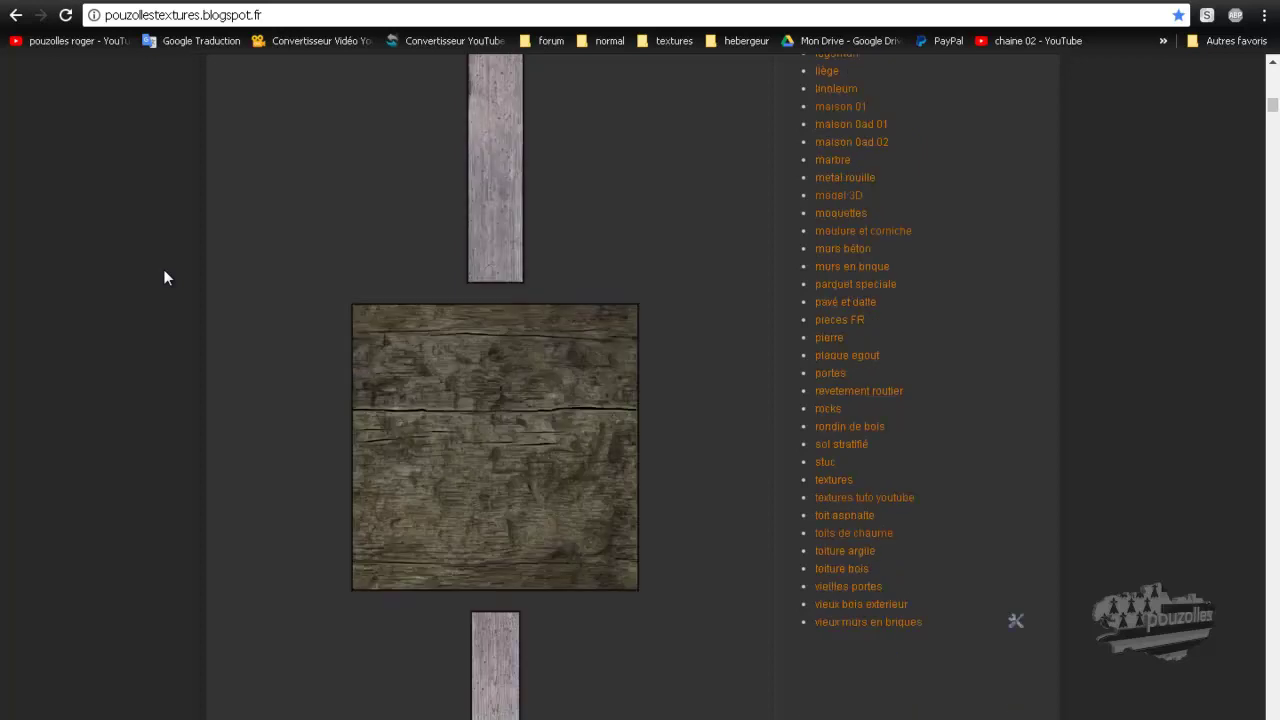
pyautogui.scroll(1, 163, 269)
pyautogui.scroll(15, 164, 273)
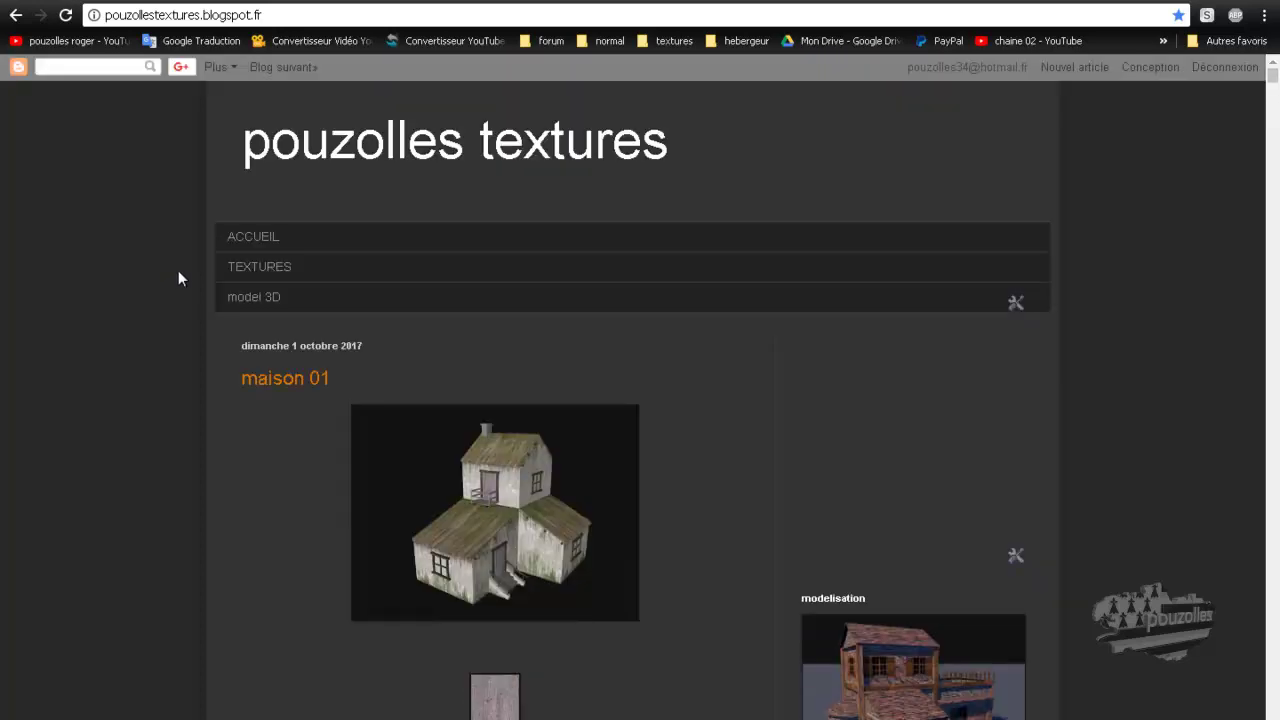
# Step: Open the bois précieux foncé category from the TEXTURES page and enlarge its grey wood texture
pyautogui.click(257, 266)
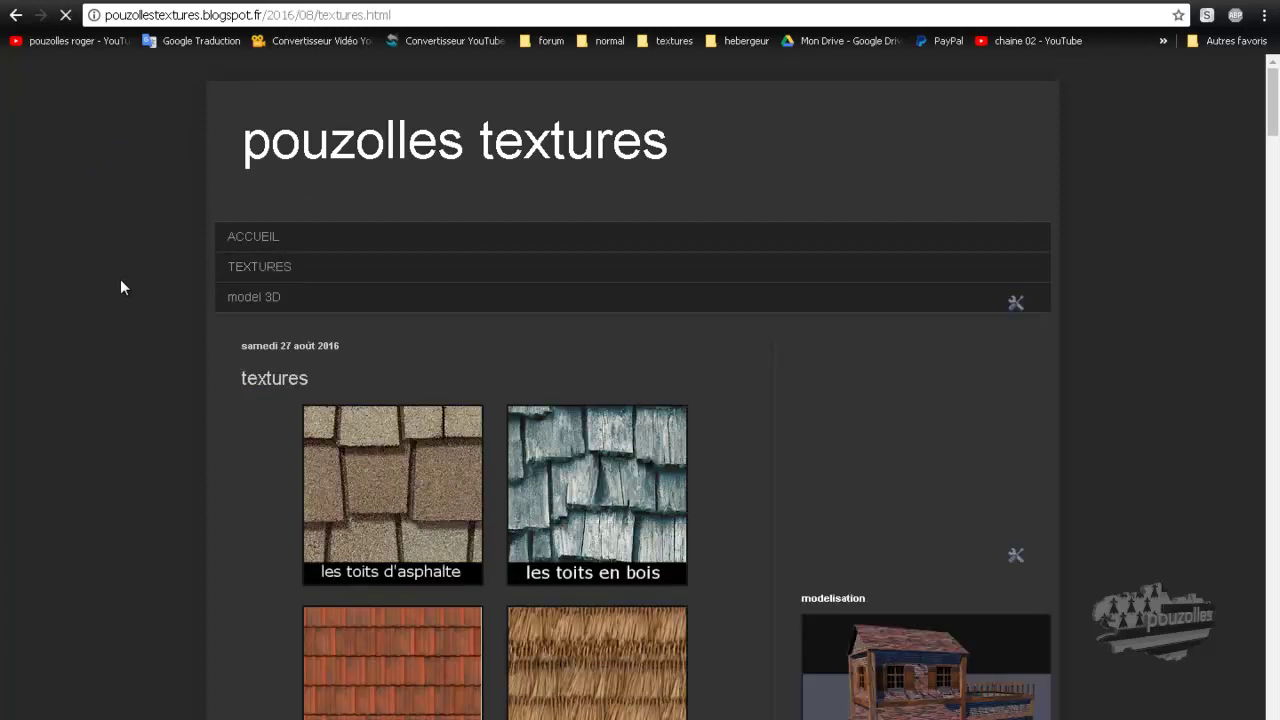
pyautogui.scroll(-6, 134, 288)
pyautogui.click(380, 474)
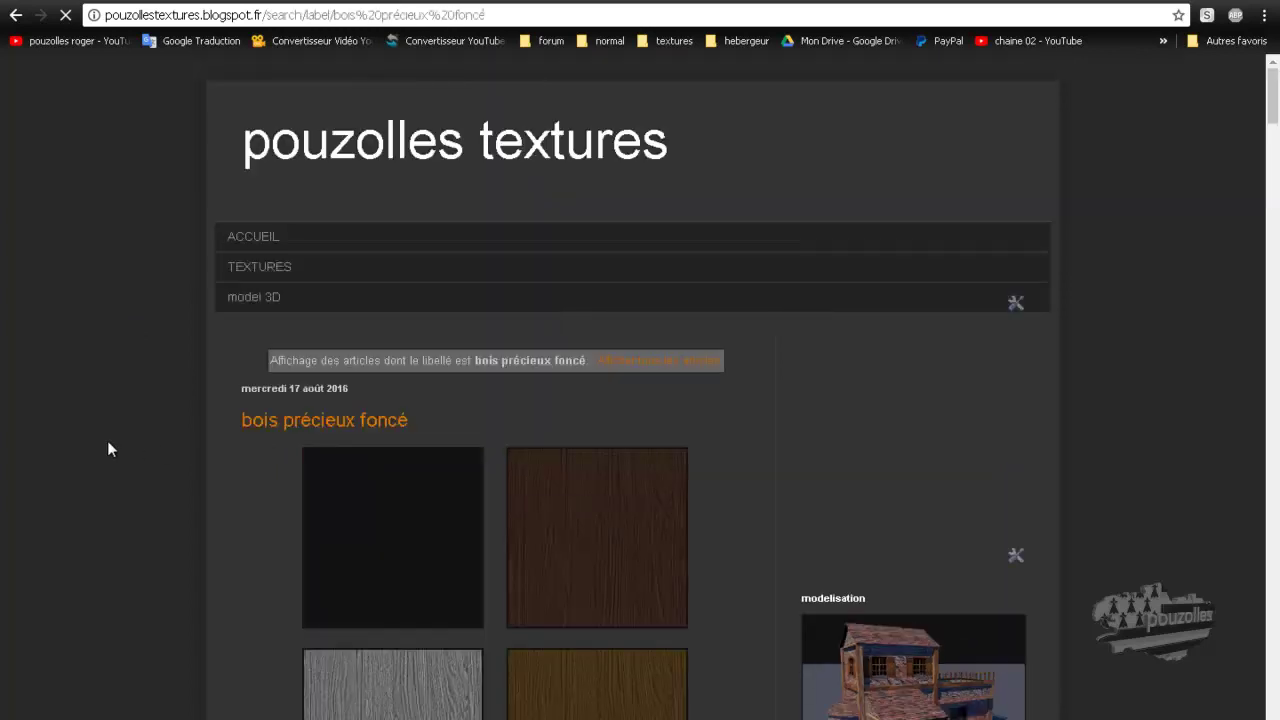
pyautogui.scroll(-4, 108, 449)
pyautogui.click(365, 410)
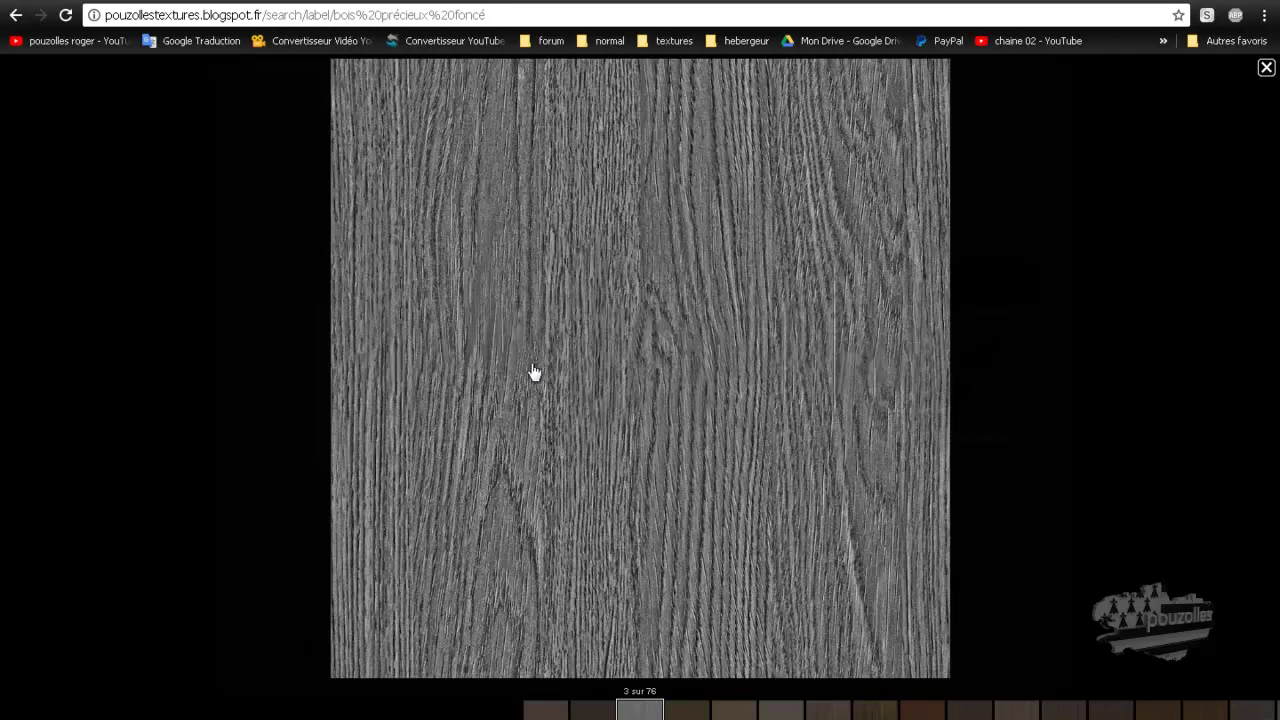
# Step: Check the save options for the enlarged image, browse the following wood textures, and close the image viewer
pyautogui.rightClick(535, 370)
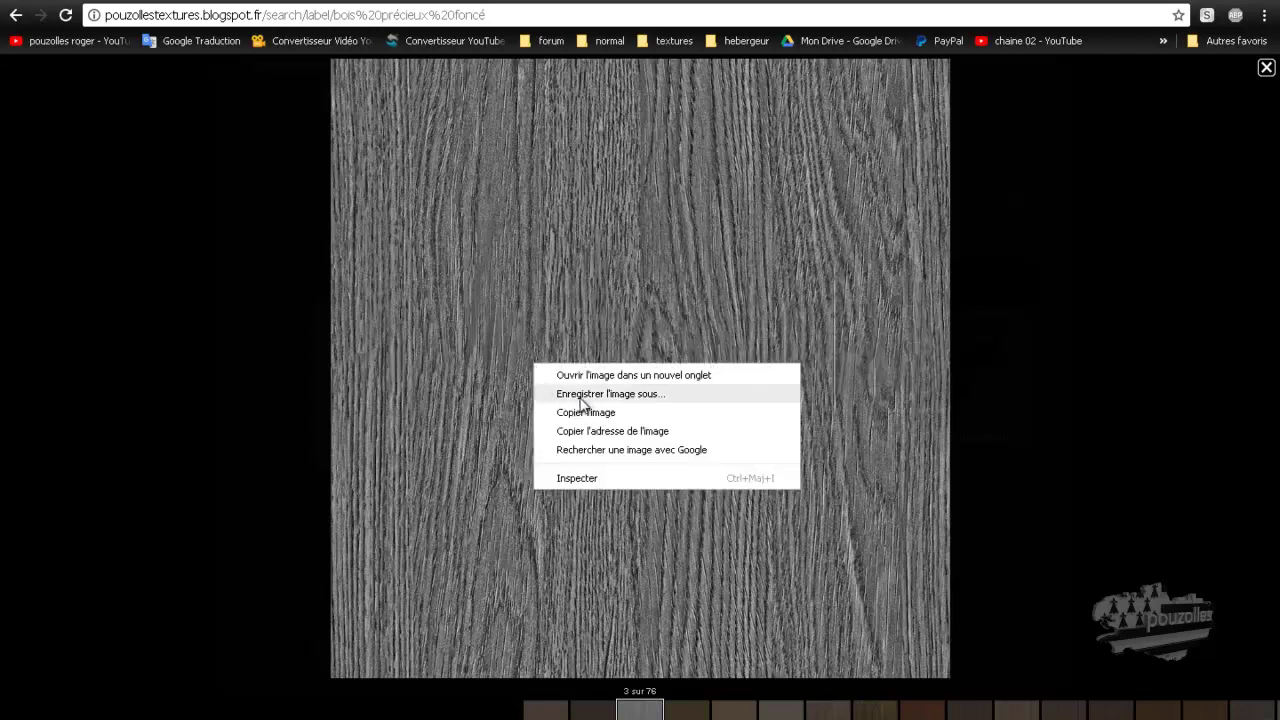
pyautogui.click(491, 391)
pyautogui.click(491, 391)
pyautogui.click(491, 391)
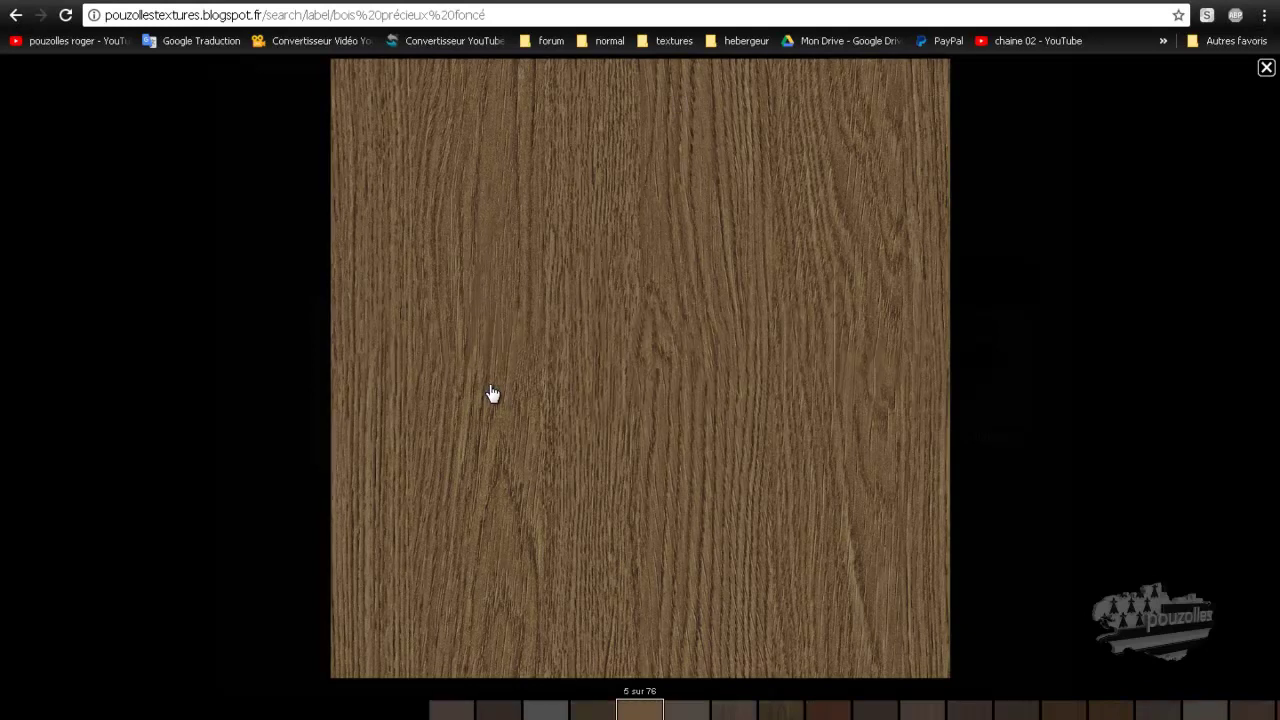
pyautogui.click(492, 392)
pyautogui.click(492, 392)
pyautogui.click(492, 393)
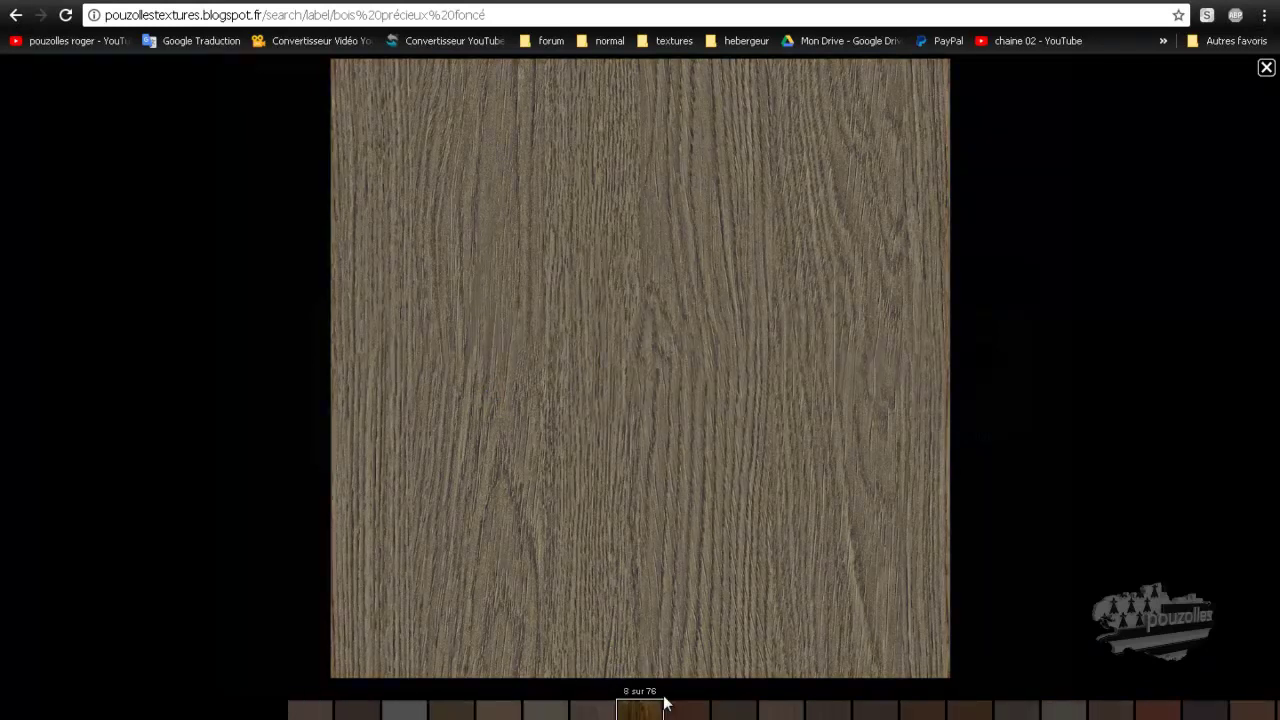
pyautogui.click(132, 335)
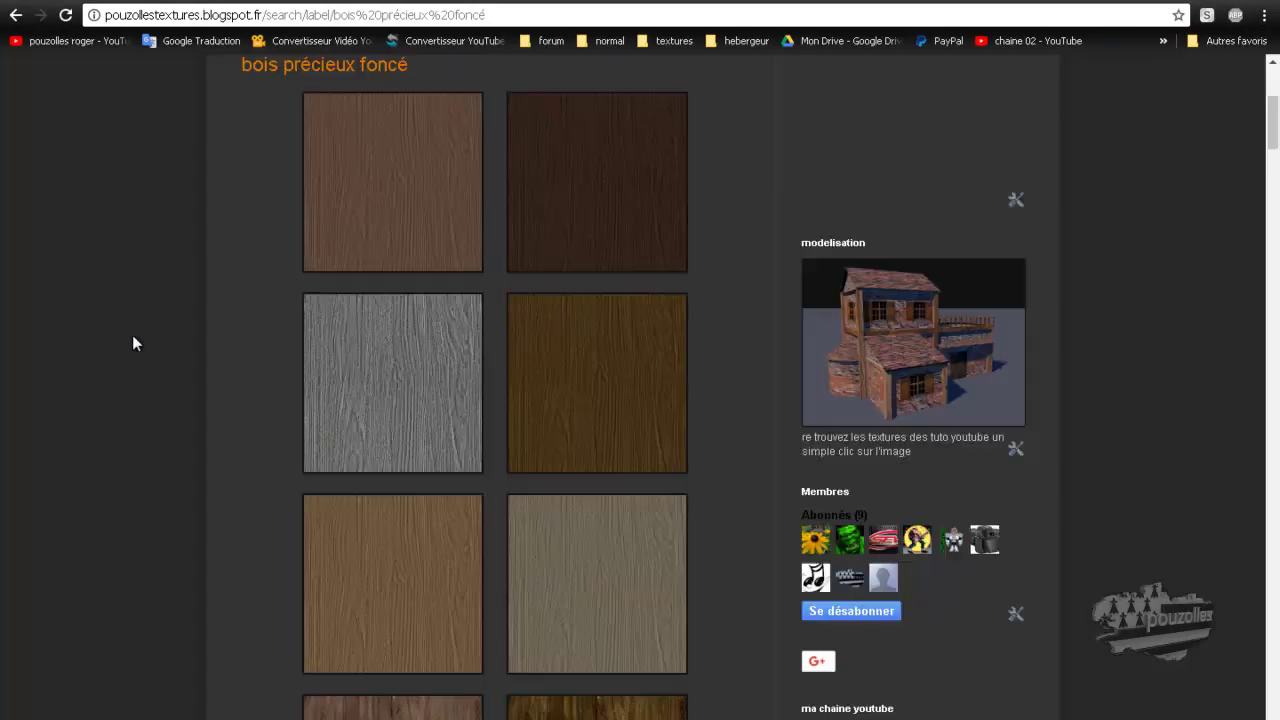
# Step: Return to the TEXTURES page and look through its texture categories
pyautogui.scroll(4, 167, 264)
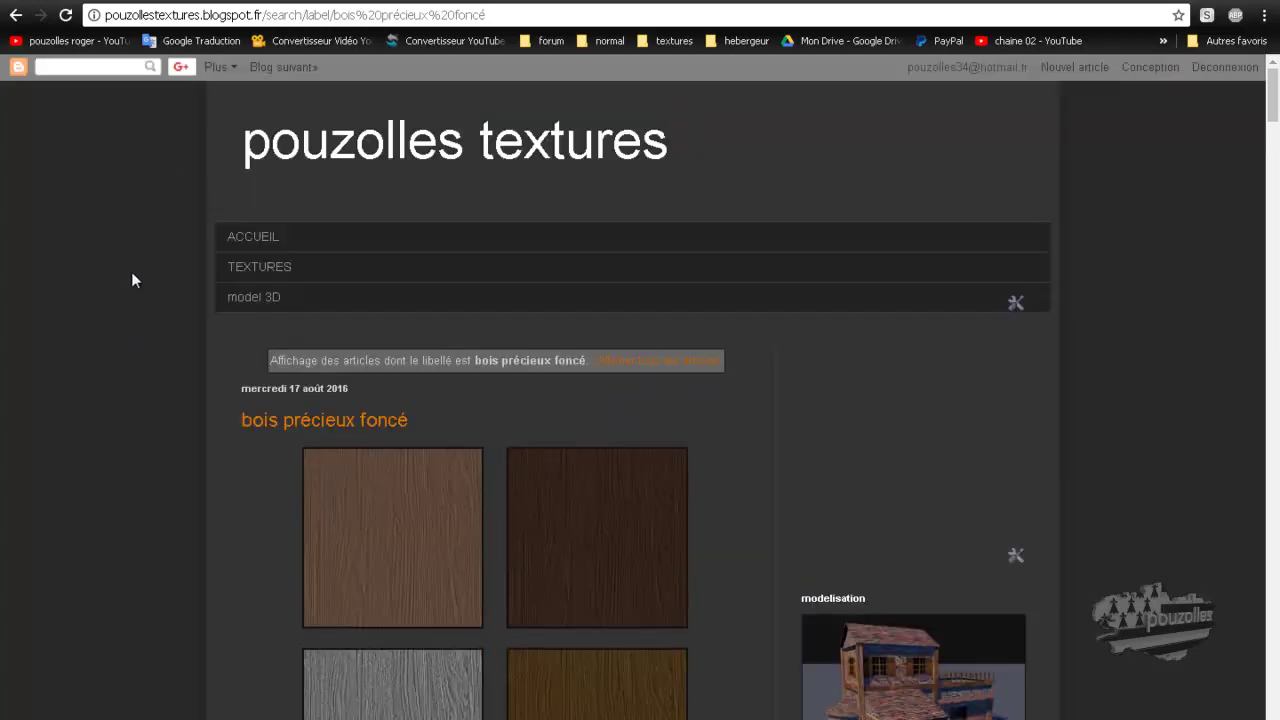
pyautogui.click(219, 274)
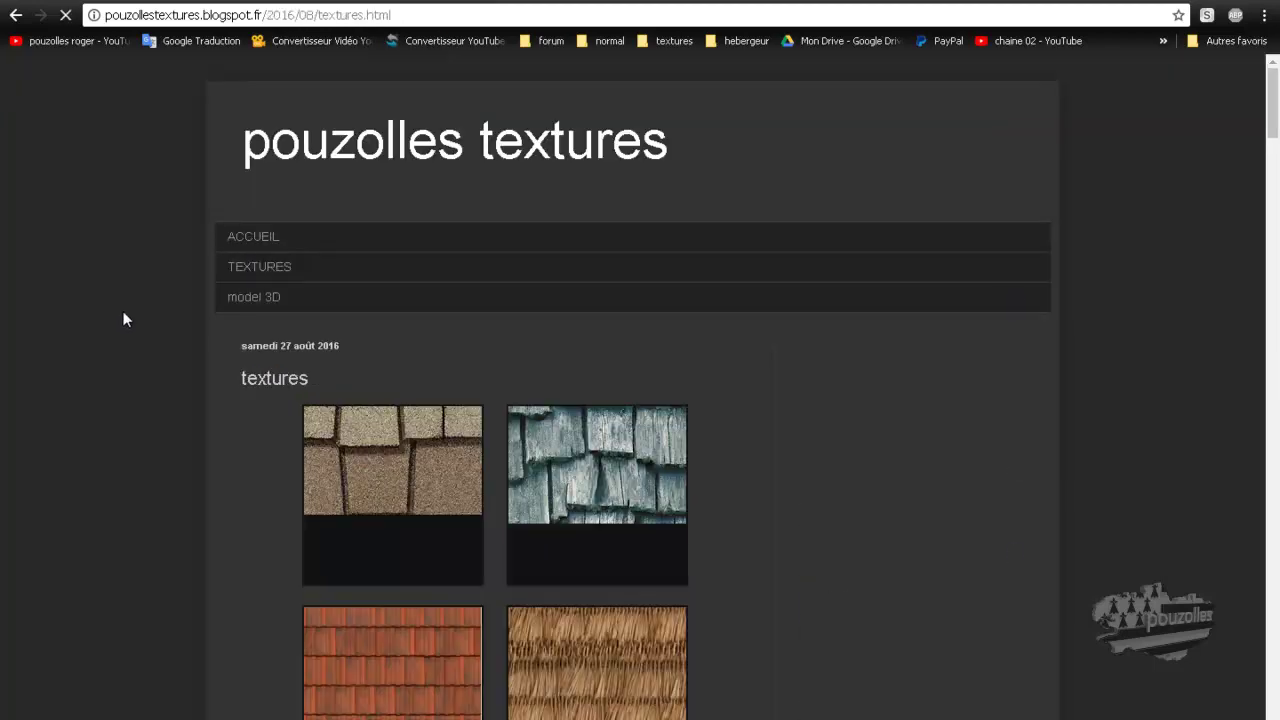
pyautogui.scroll(-1, 123, 319)
pyautogui.scroll(-15, 123, 319)
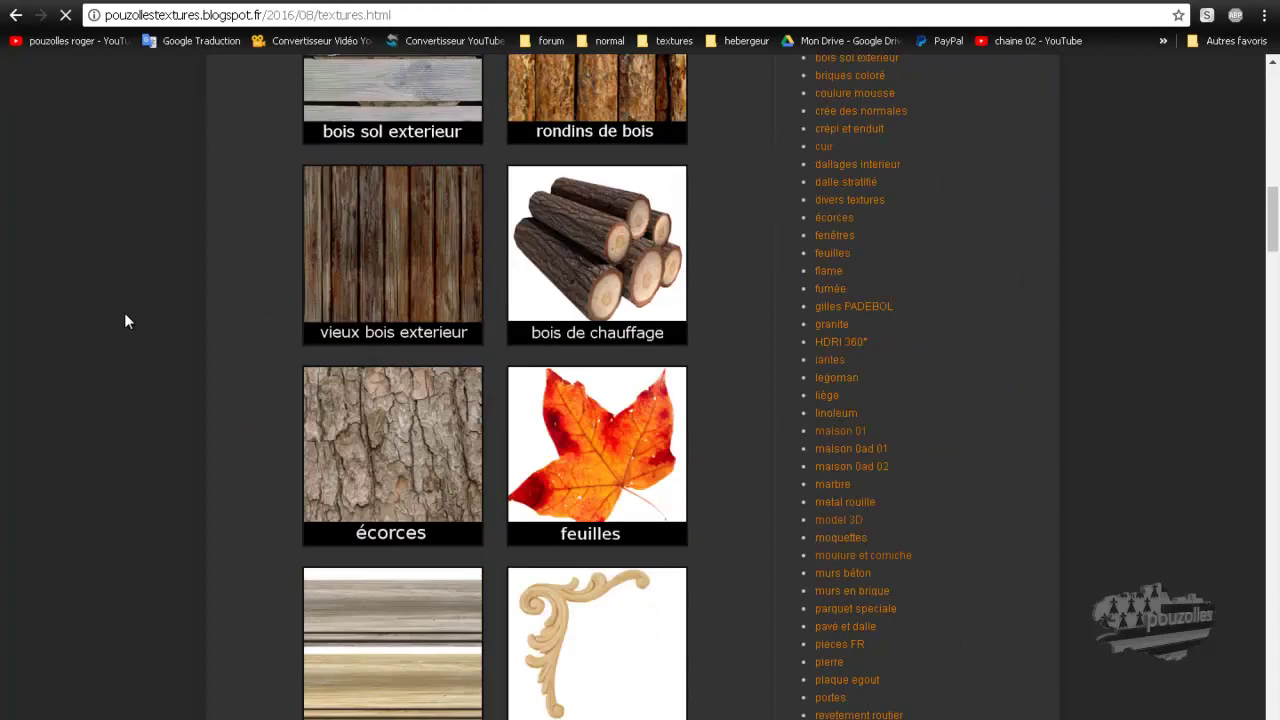
pyautogui.scroll(-5, 125, 321)
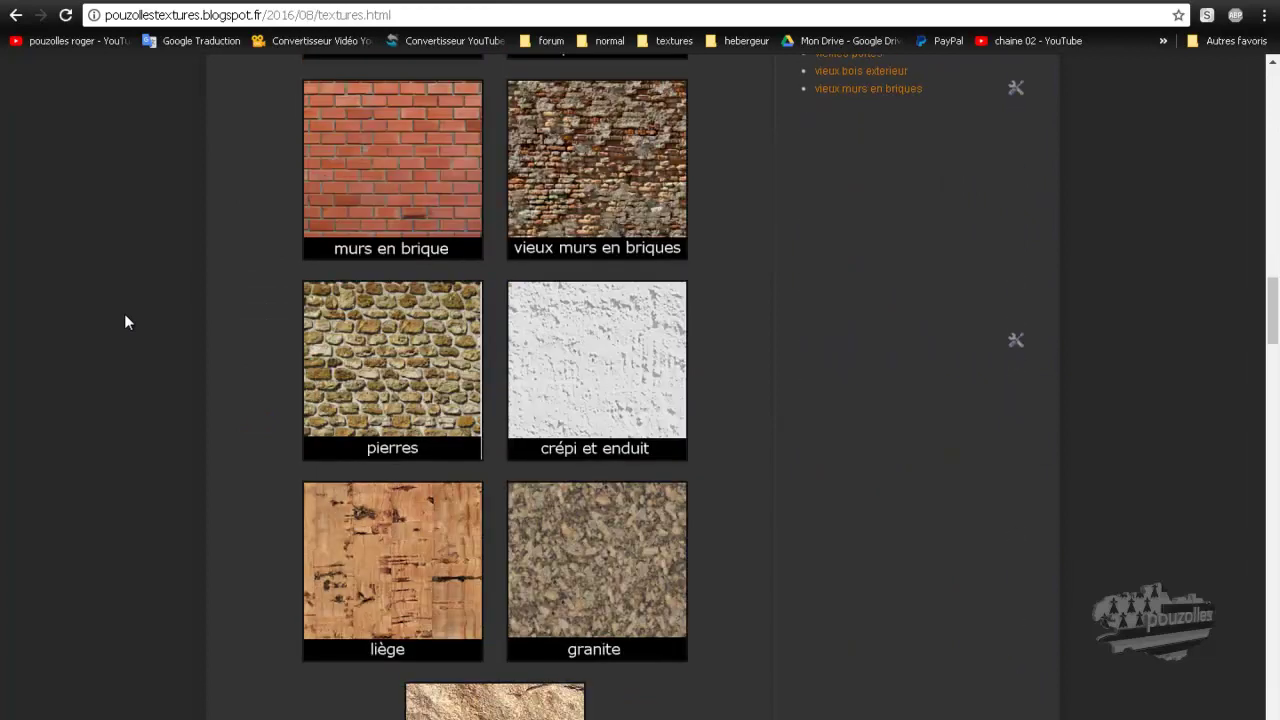
pyautogui.scroll(20, 125, 318)
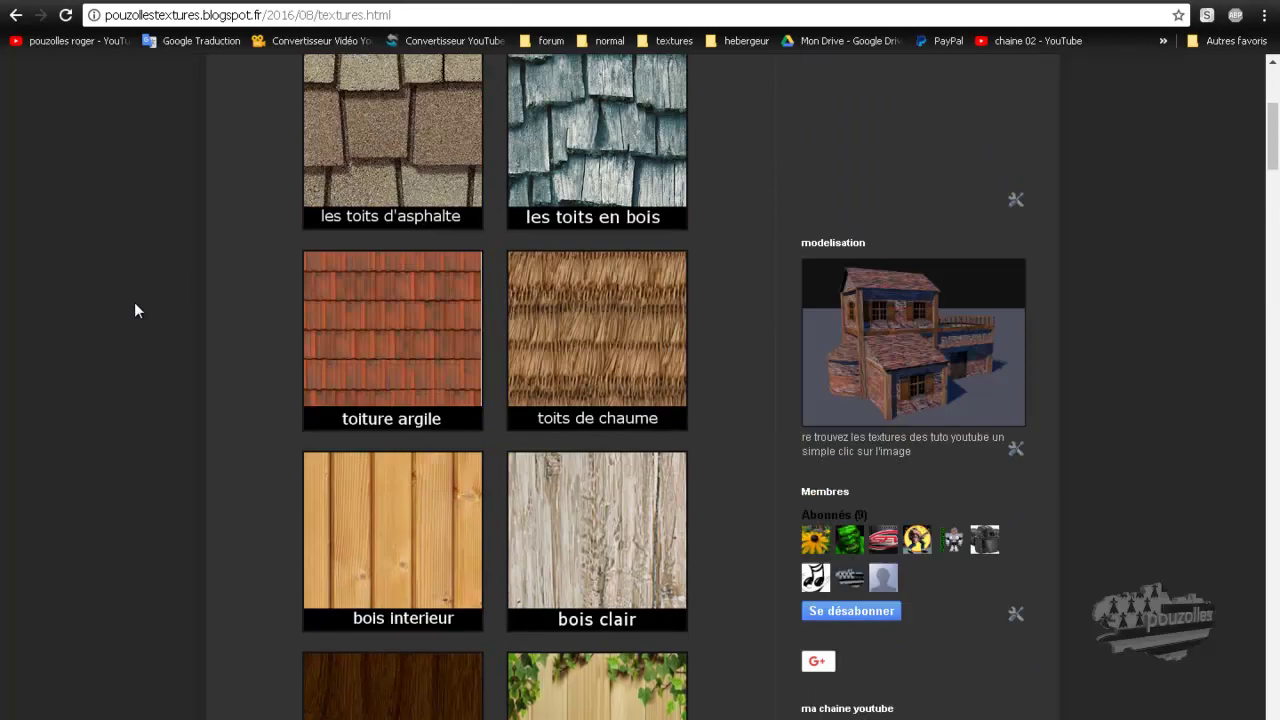
pyautogui.scroll(4, 134, 302)
# Step: Open the model 3D page, view the loco bois image enlarged, and close the viewer
pyautogui.click(253, 298)
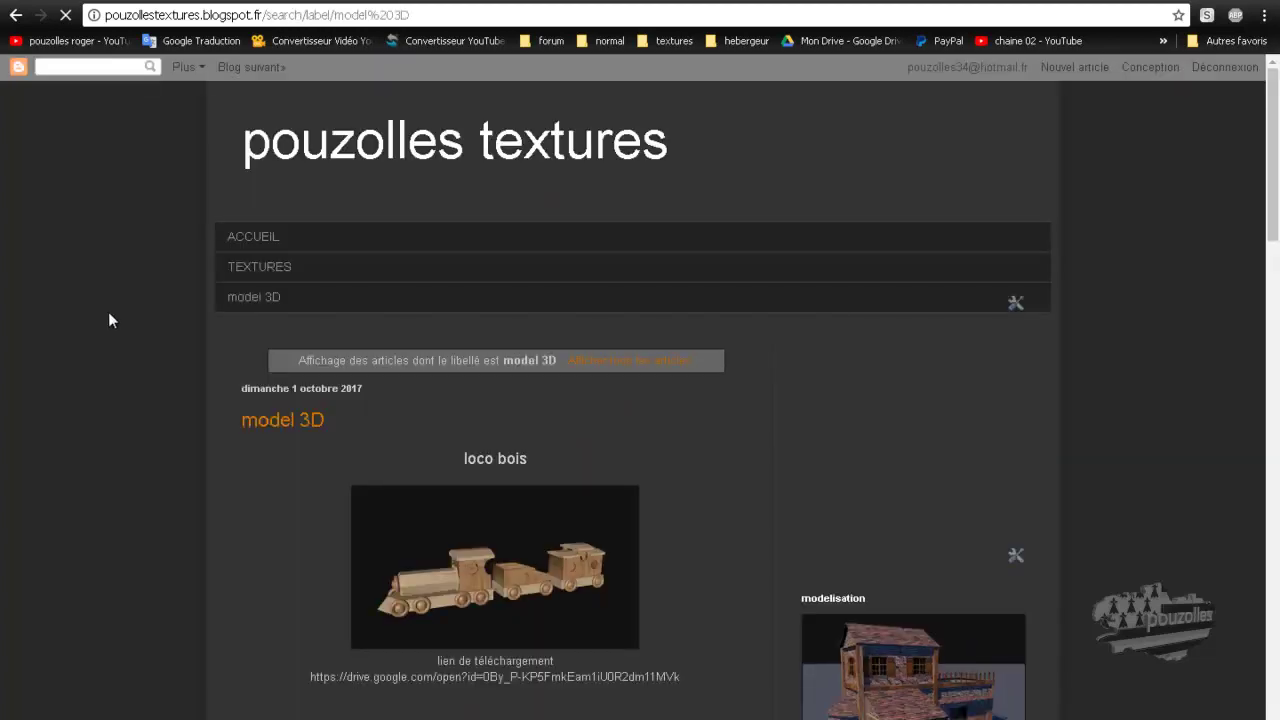
pyautogui.scroll(-2, 174, 310)
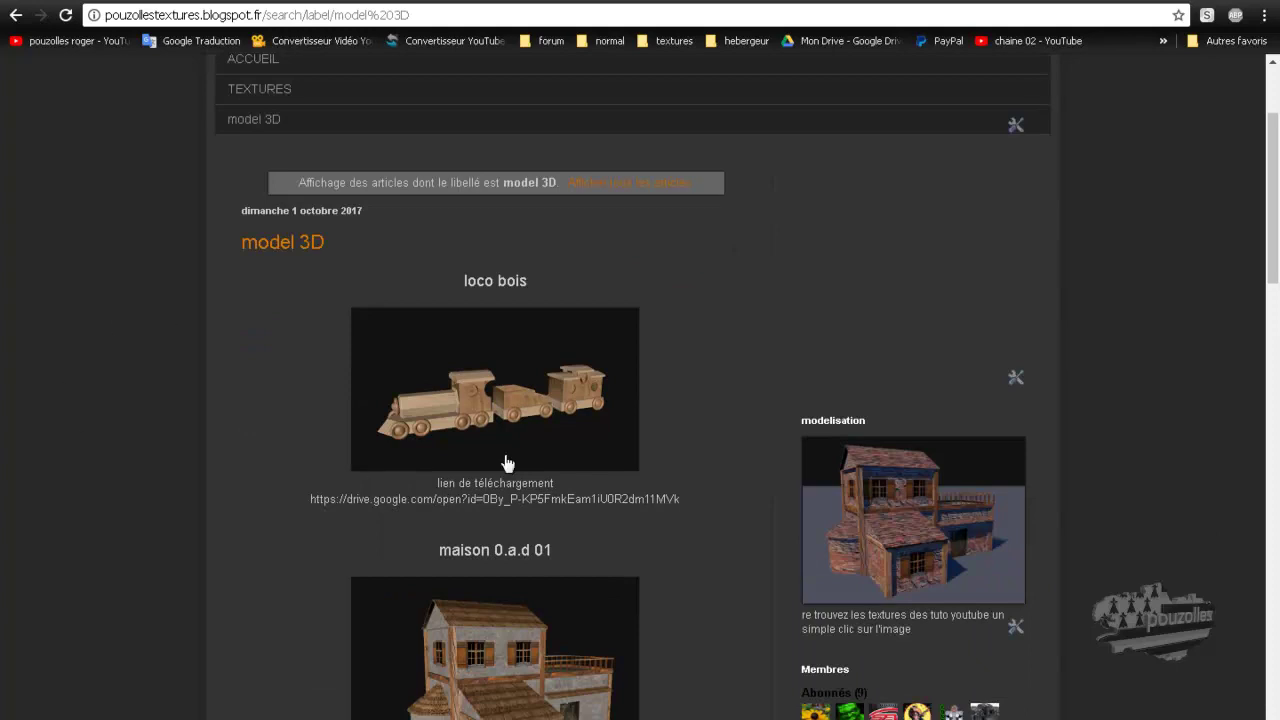
pyautogui.click(532, 428)
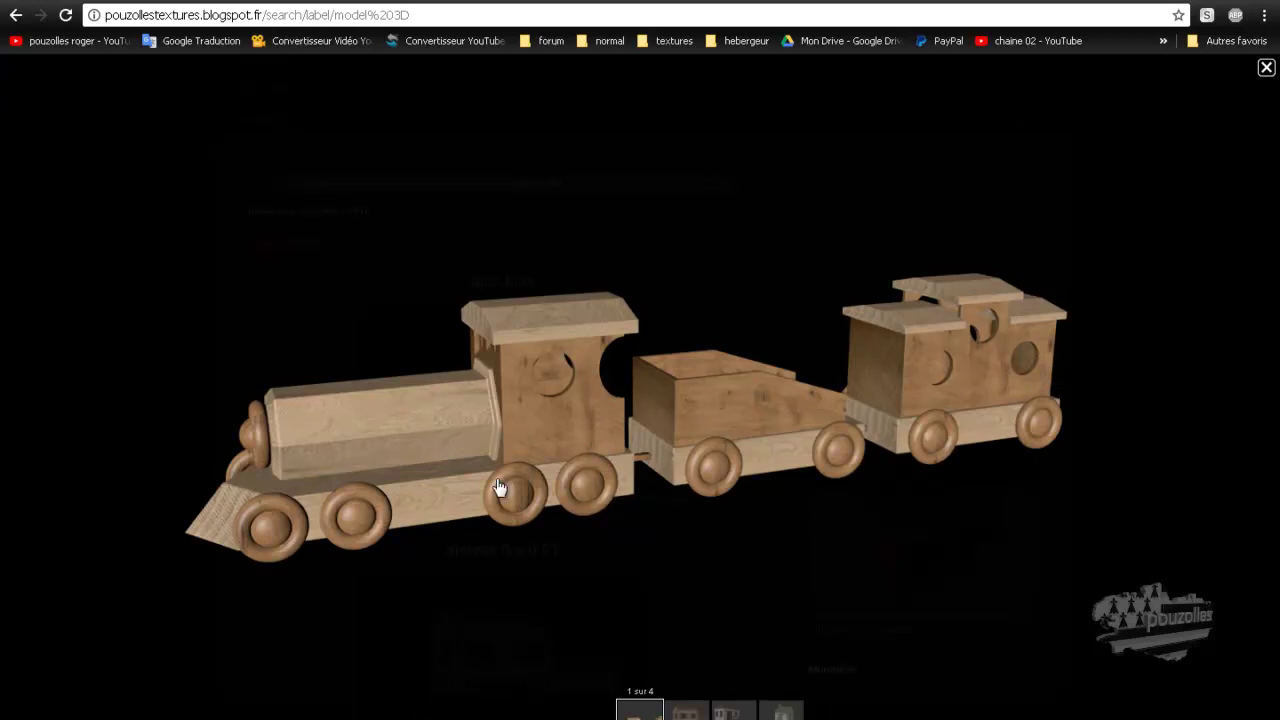
pyautogui.click(82, 418)
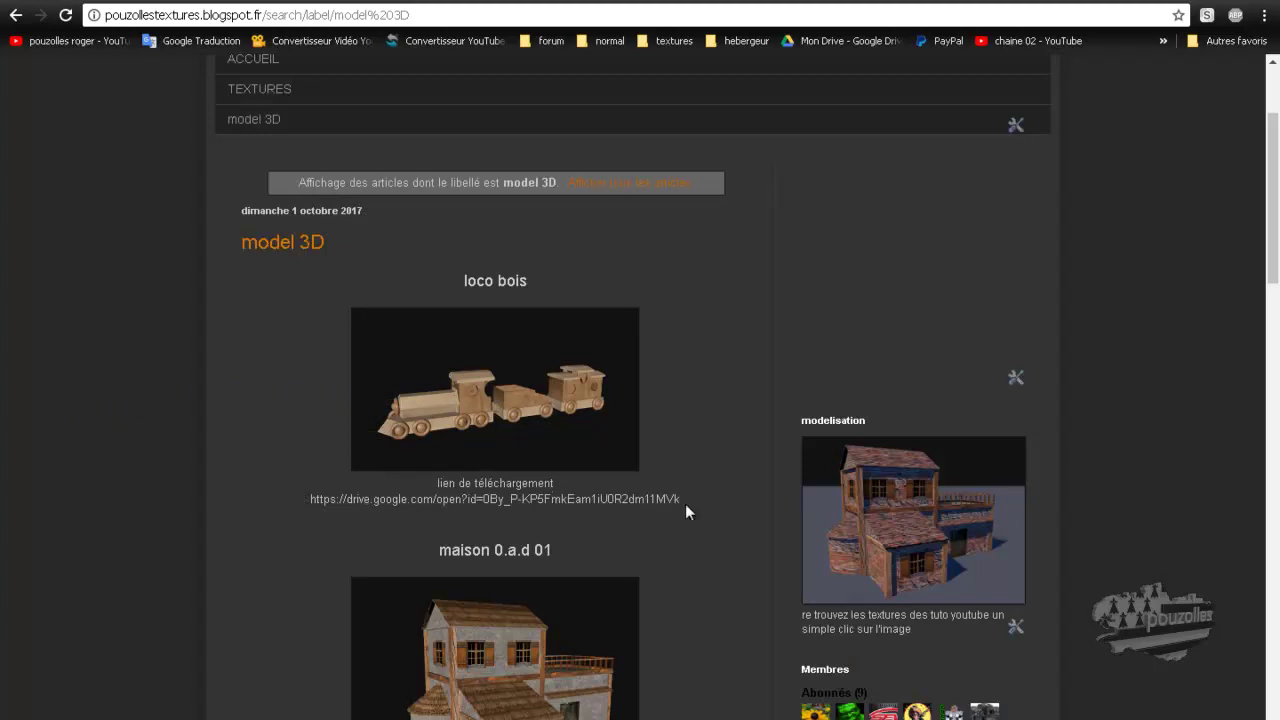
# Step: Open the loco bois download link on Google Drive, and close that page to return to the blog
pyautogui.moveTo(684, 506); pyautogui.dragTo(324, 502)
pyautogui.rightClick(324, 502)
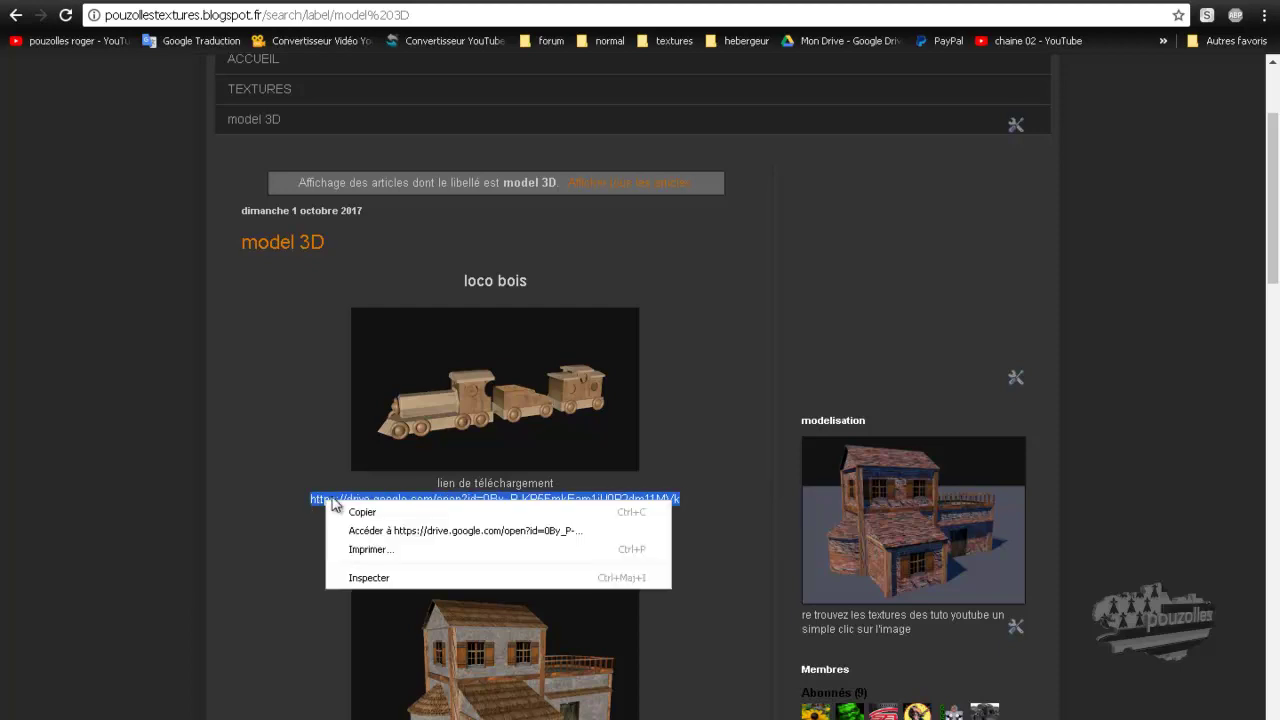
pyautogui.click(395, 532)
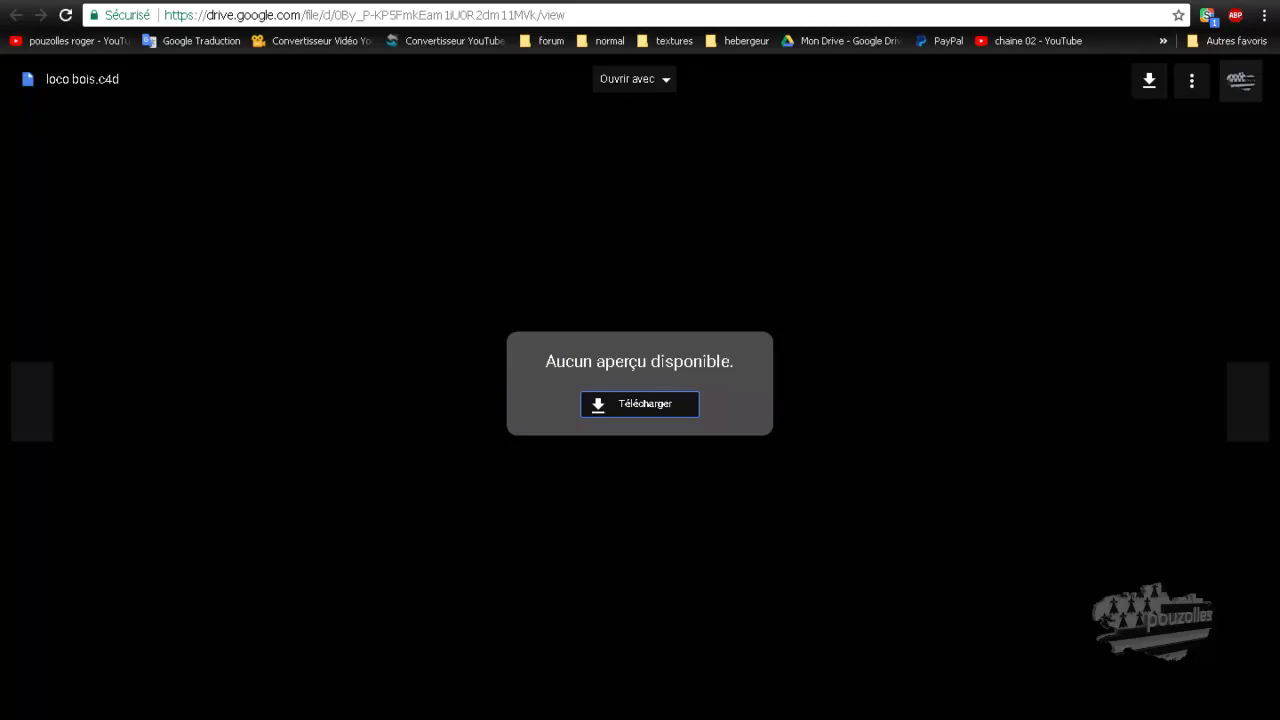
pyautogui.hotkey('ctrl', 'w')
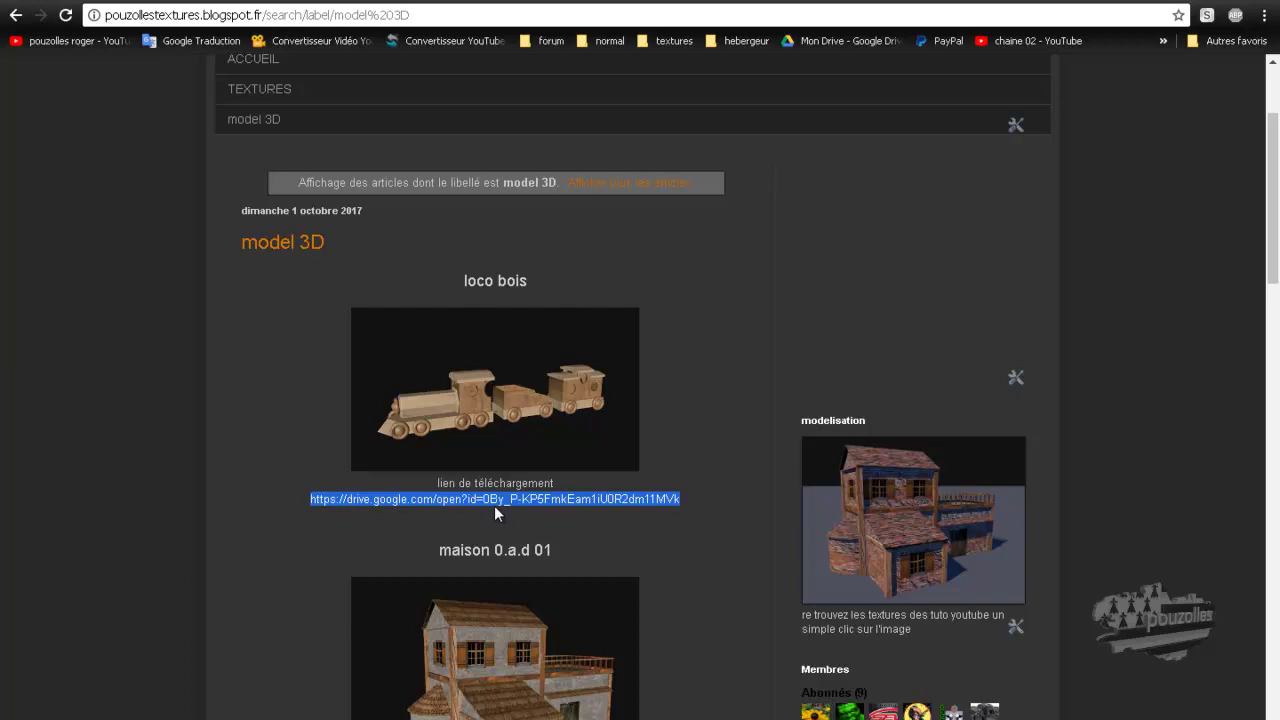
# Step: Highlight the textures link of maison 0.a.d 01 and look through the remaining house models down to maison 01
pyautogui.scroll(-3, 297, 524)
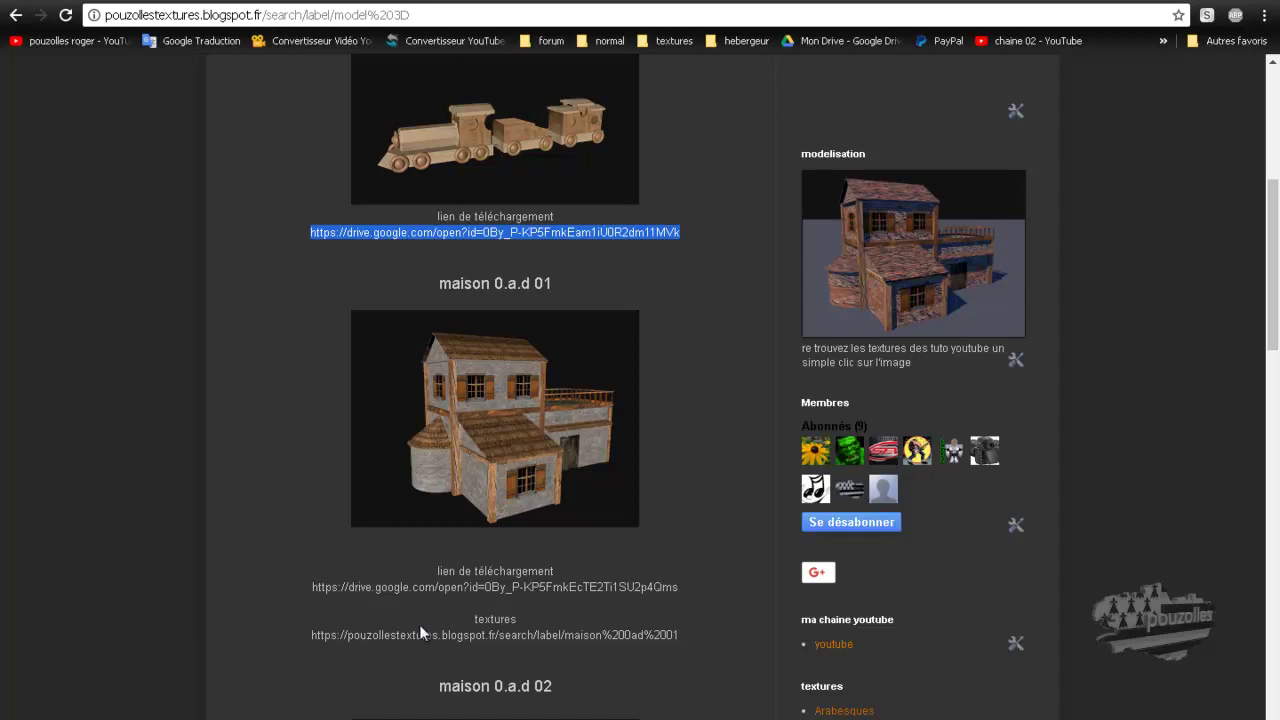
pyautogui.moveTo(312, 636)
pyautogui.mouseDown()
pyautogui.moveTo(686, 642)
pyautogui.moveTo(311, 636)
pyautogui.mouseUp()
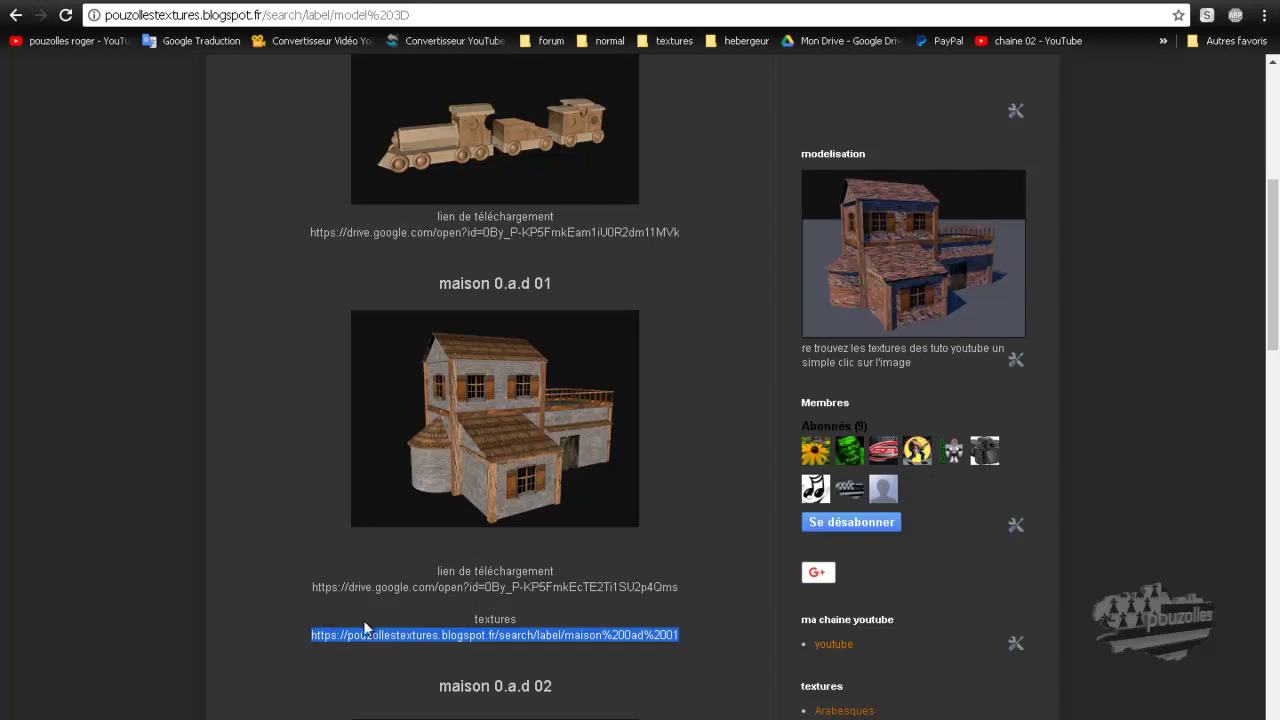
pyautogui.scroll(-3, 185, 505)
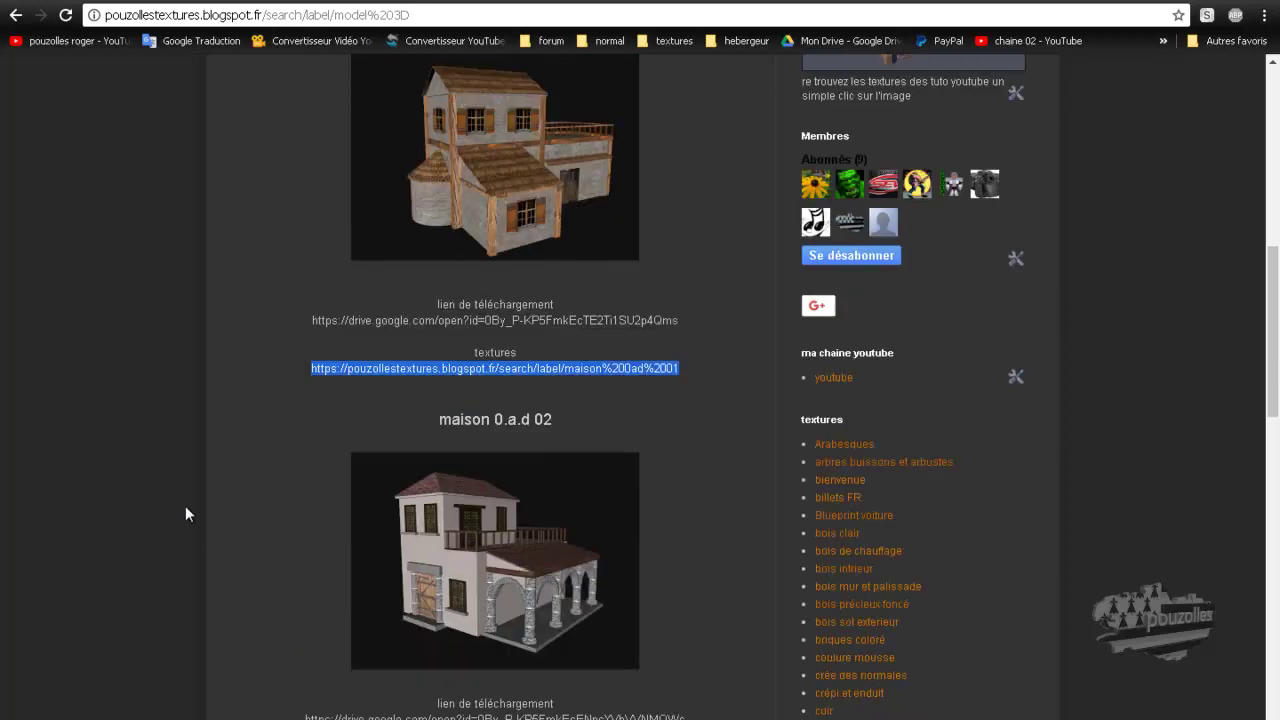
pyautogui.scroll(-4, 186, 504)
pyautogui.scroll(-3, 186, 505)
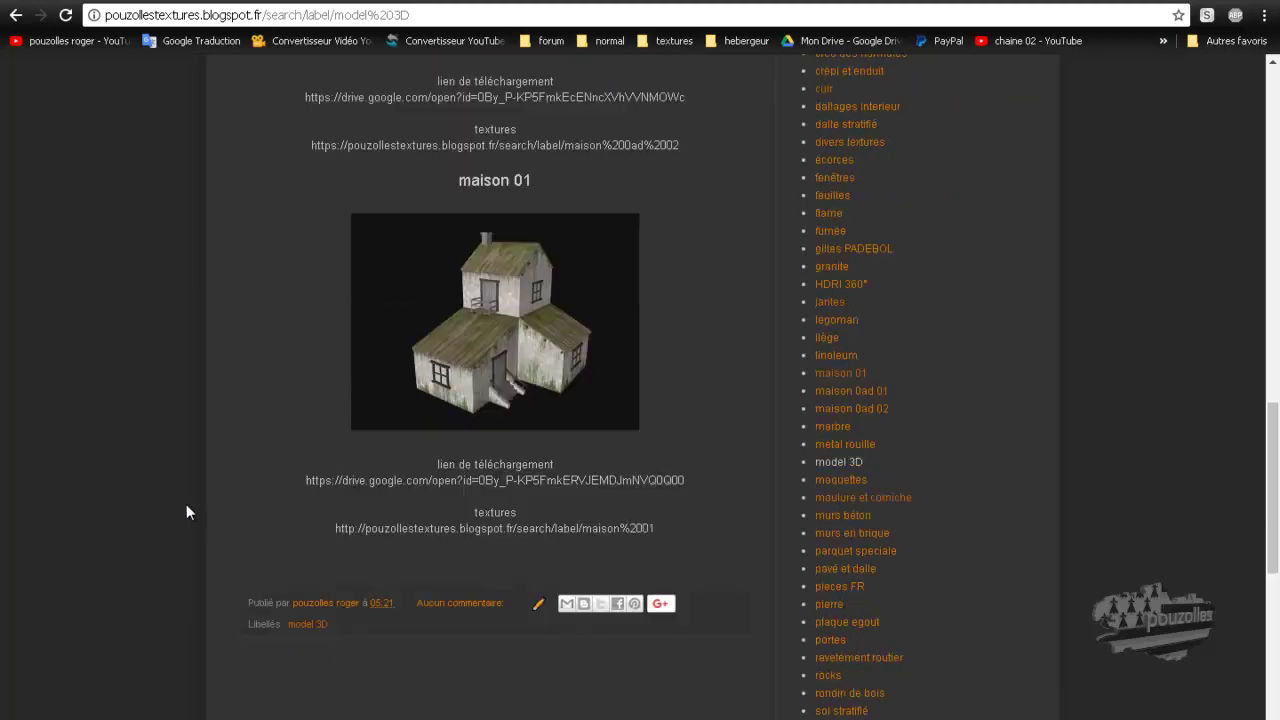
# Step: Return to the maison 0.a.d 01 entry and clear the highlighting of its textures link
pyautogui.scroll(5, 187, 505)
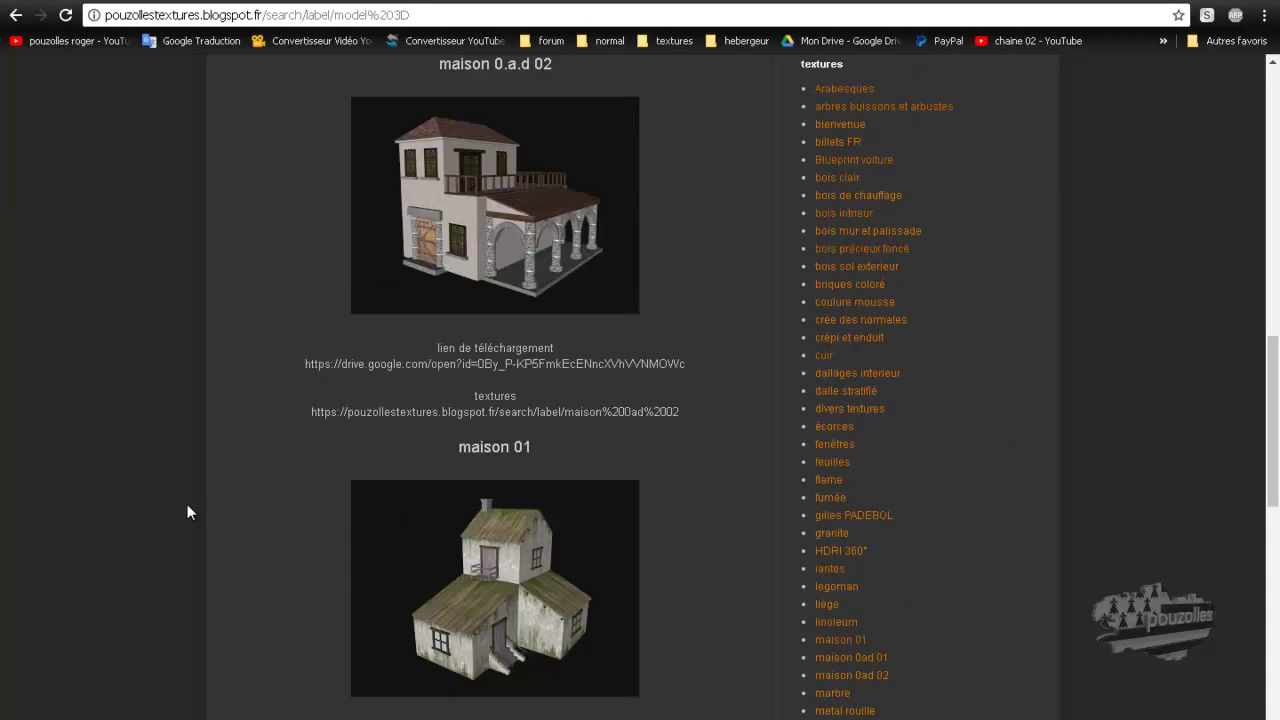
pyautogui.scroll(6, 187, 505)
pyautogui.scroll(1, 190, 512)
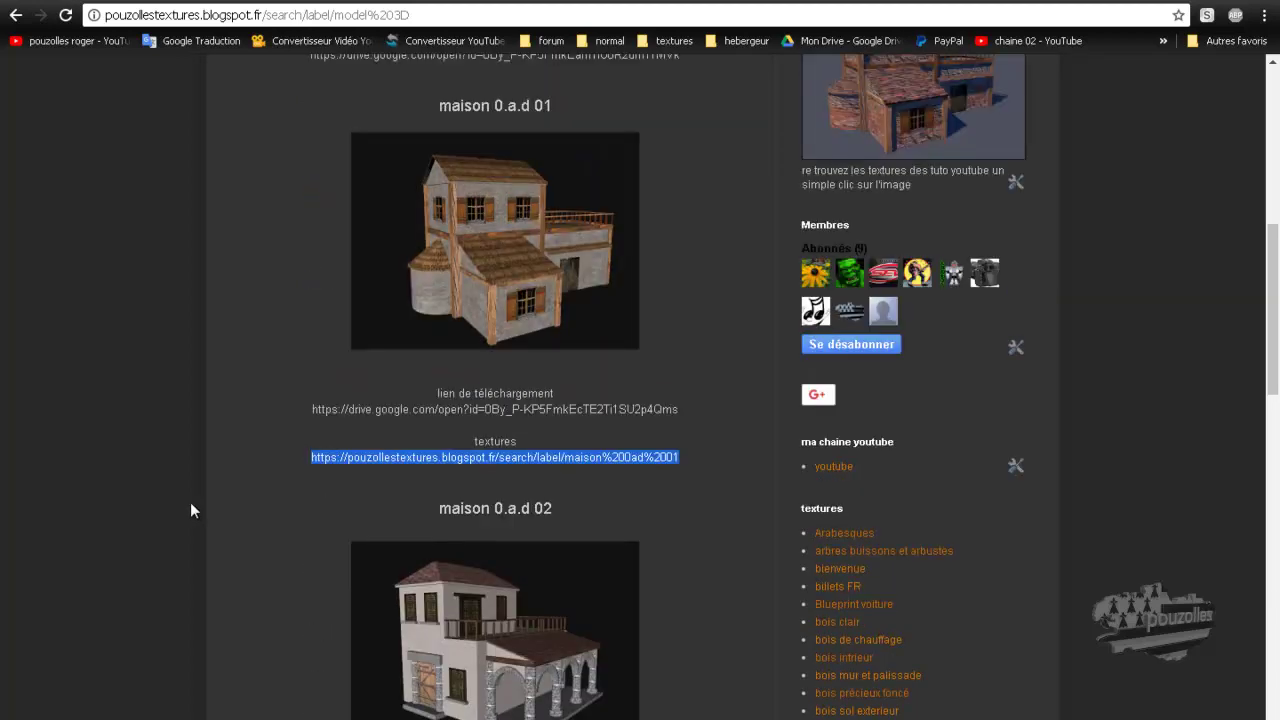
pyautogui.click(418, 412)
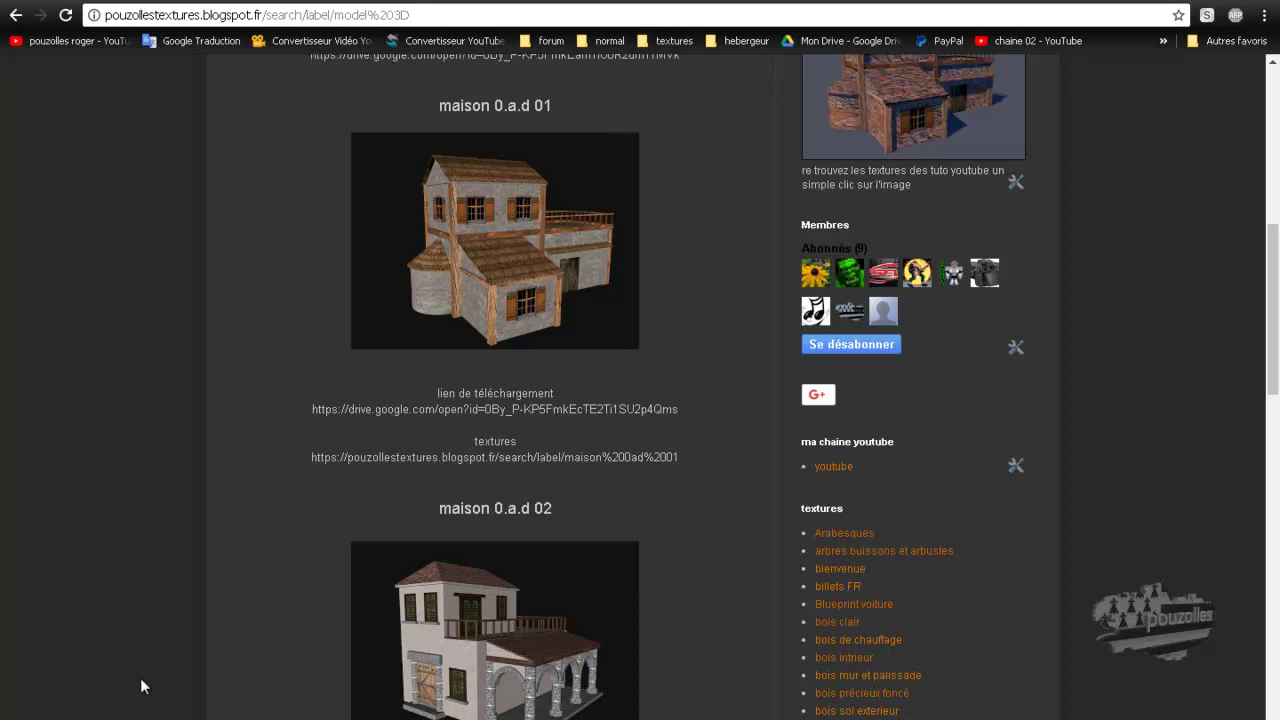
# Step: Switch to Windows Explorer and check the size of the tuto 0ad folder in its properties
pyautogui.hotkey('alt', 'Tab')
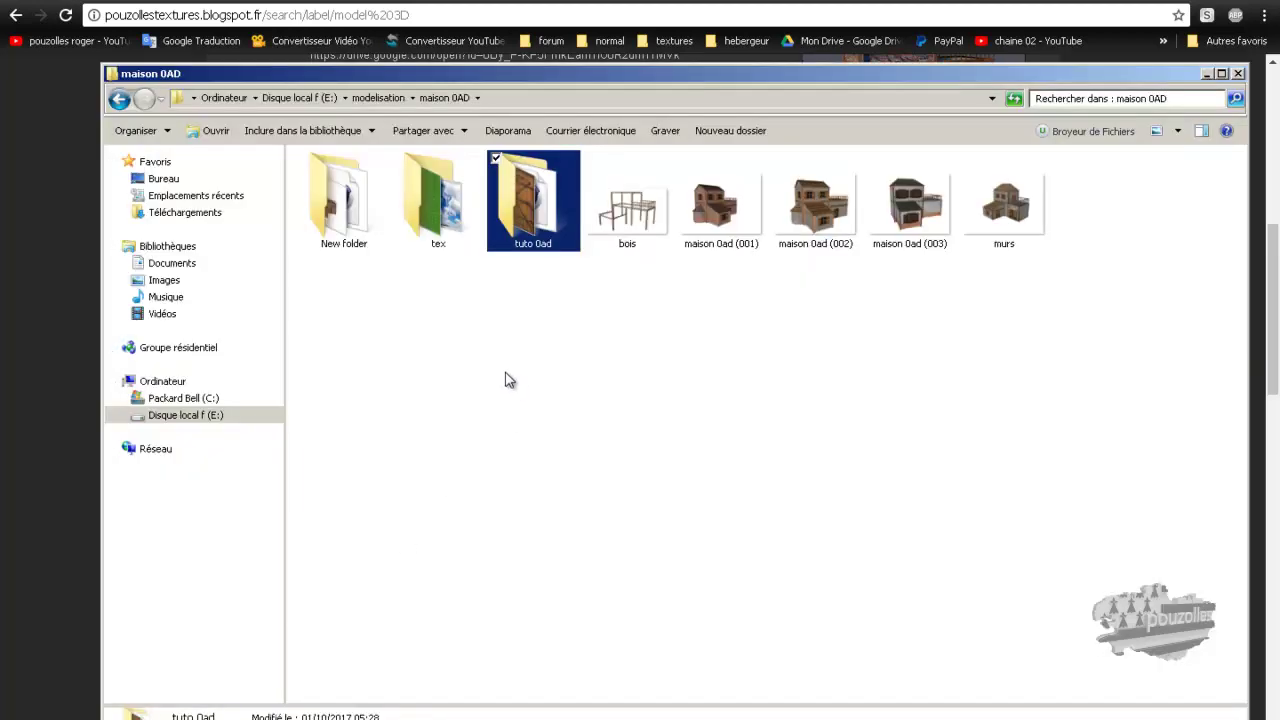
pyautogui.moveTo(533, 83); pyautogui.dragTo(534, 142)
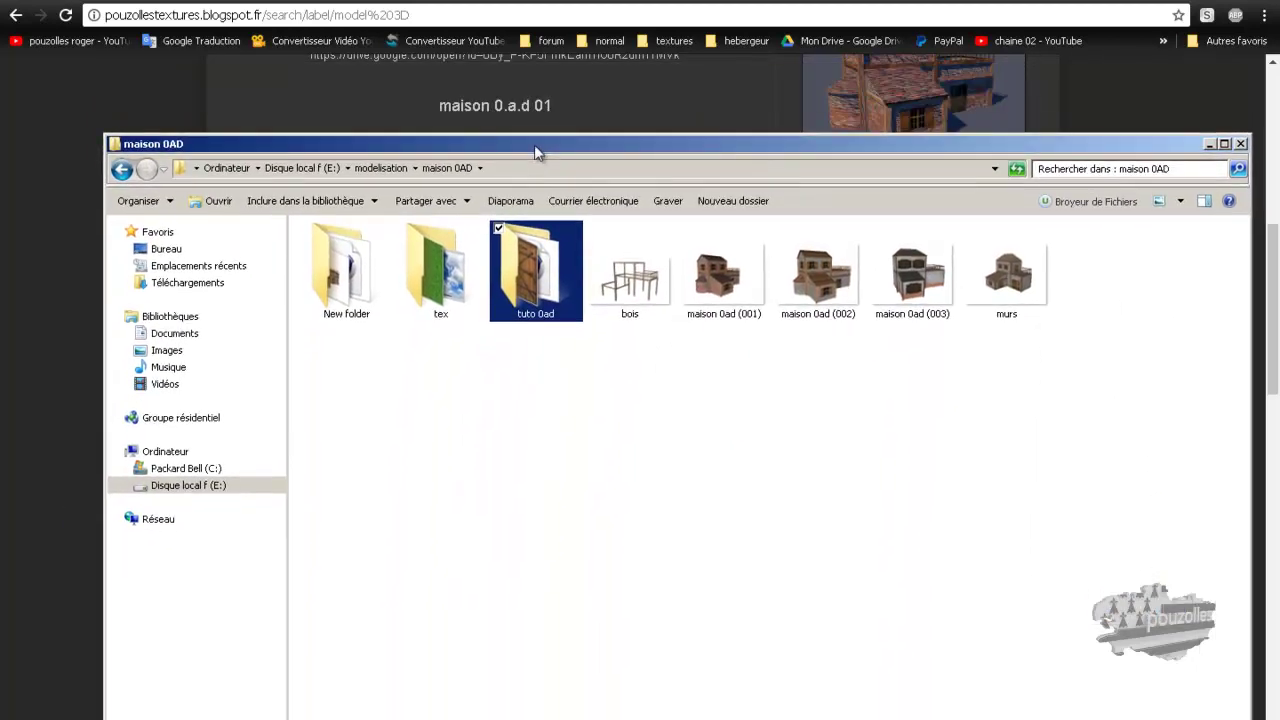
pyautogui.rightClick(536, 289)
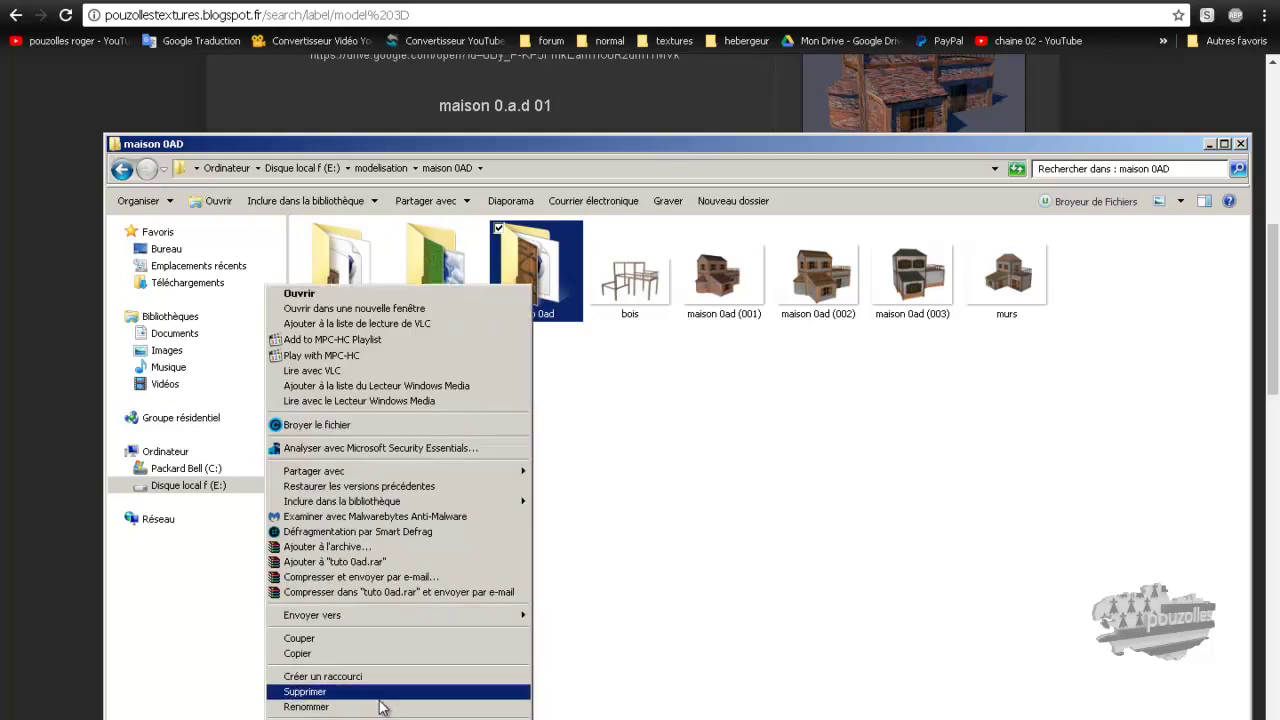
pyautogui.click(451, 712)
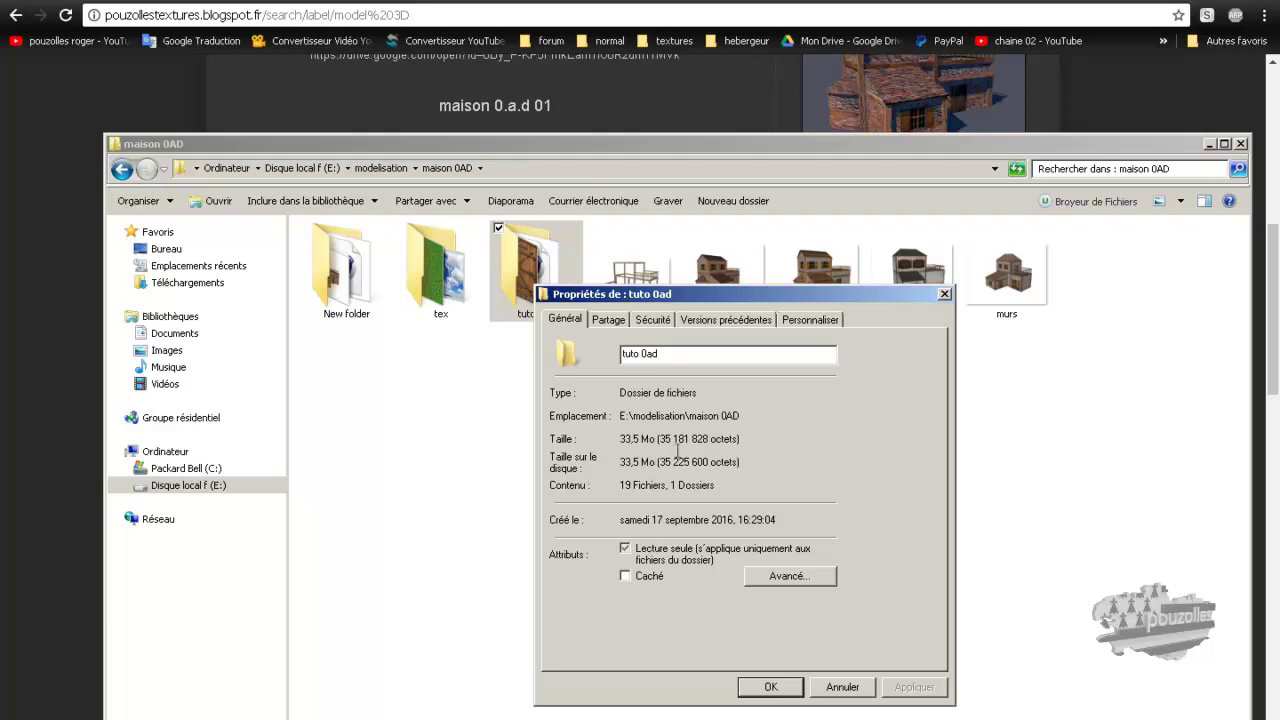
pyautogui.click(944, 294)
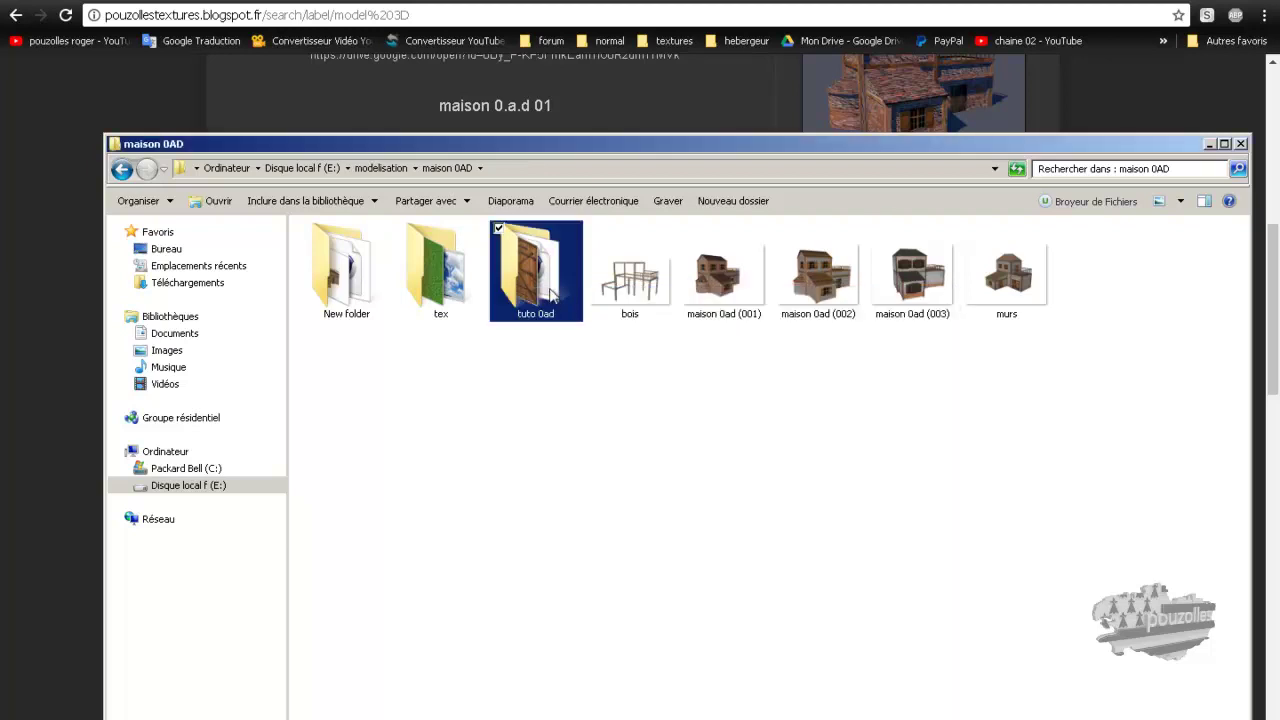
# Step: Check the size of the maison 0ad file inside the tuto 0ad folder, and open the tex subfolder
pyautogui.doubleClick(552, 295)
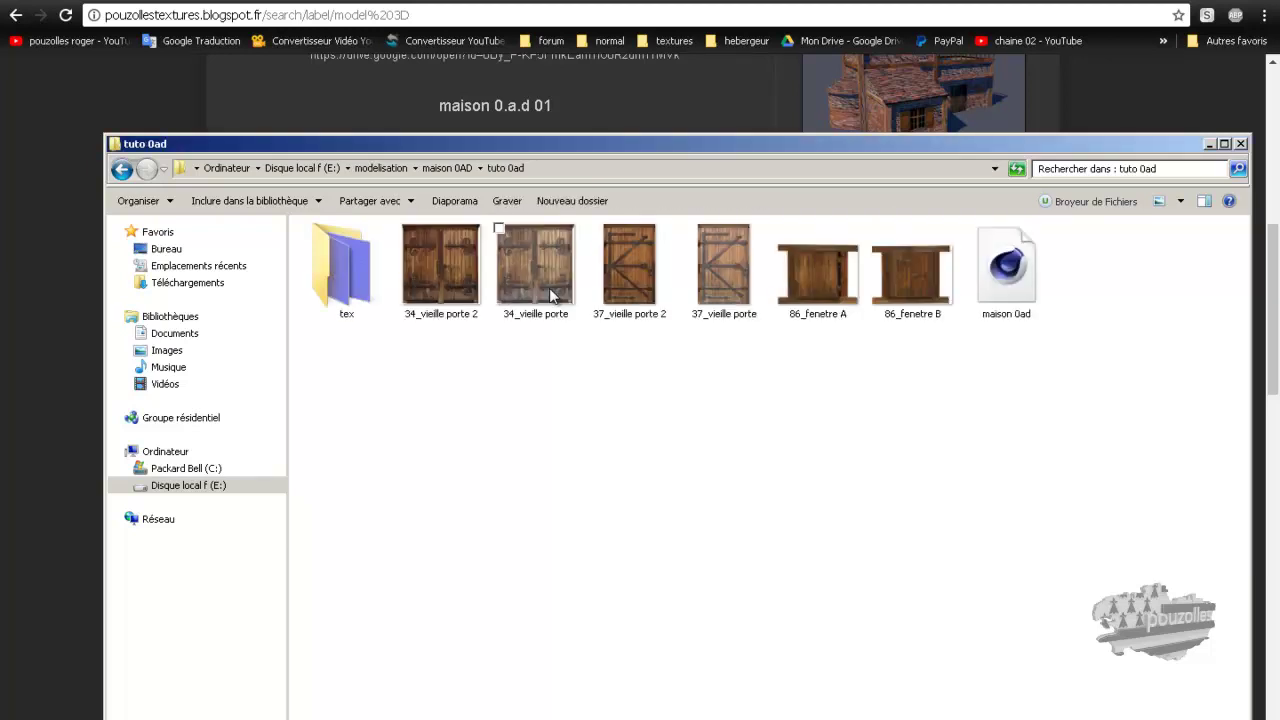
pyautogui.click(1010, 283)
pyautogui.rightClick(1012, 289)
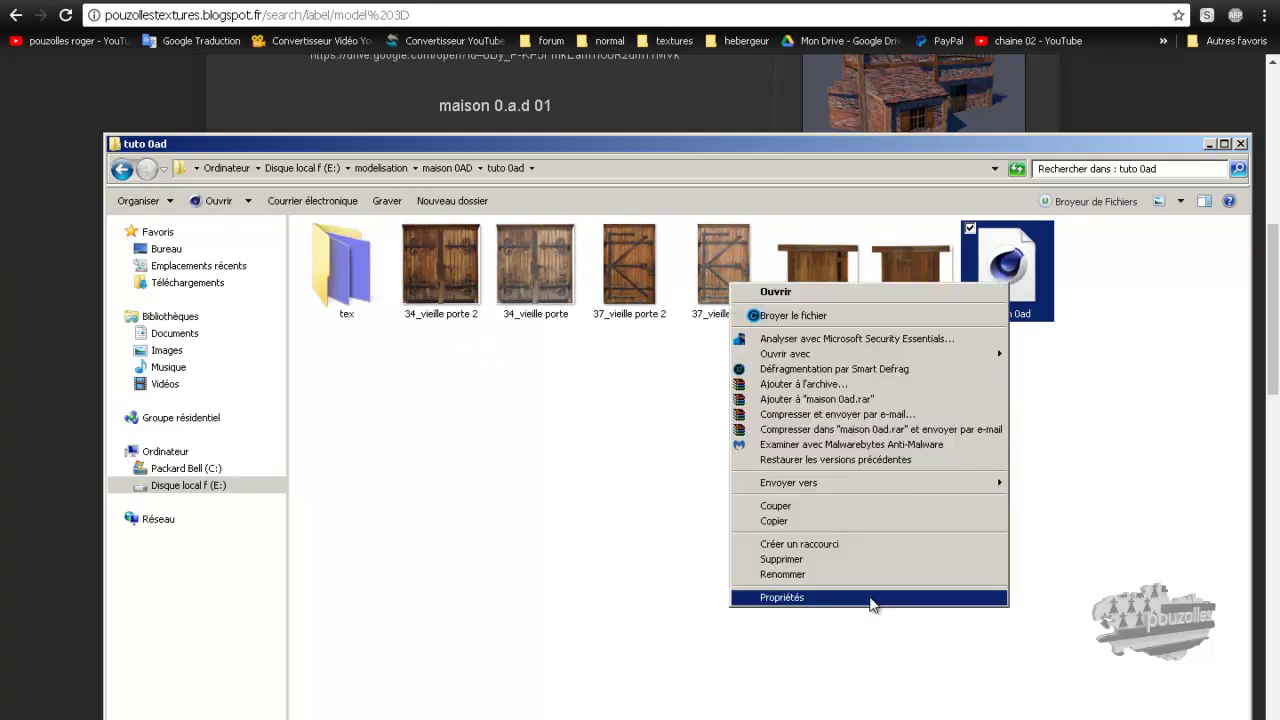
pyautogui.click(866, 597)
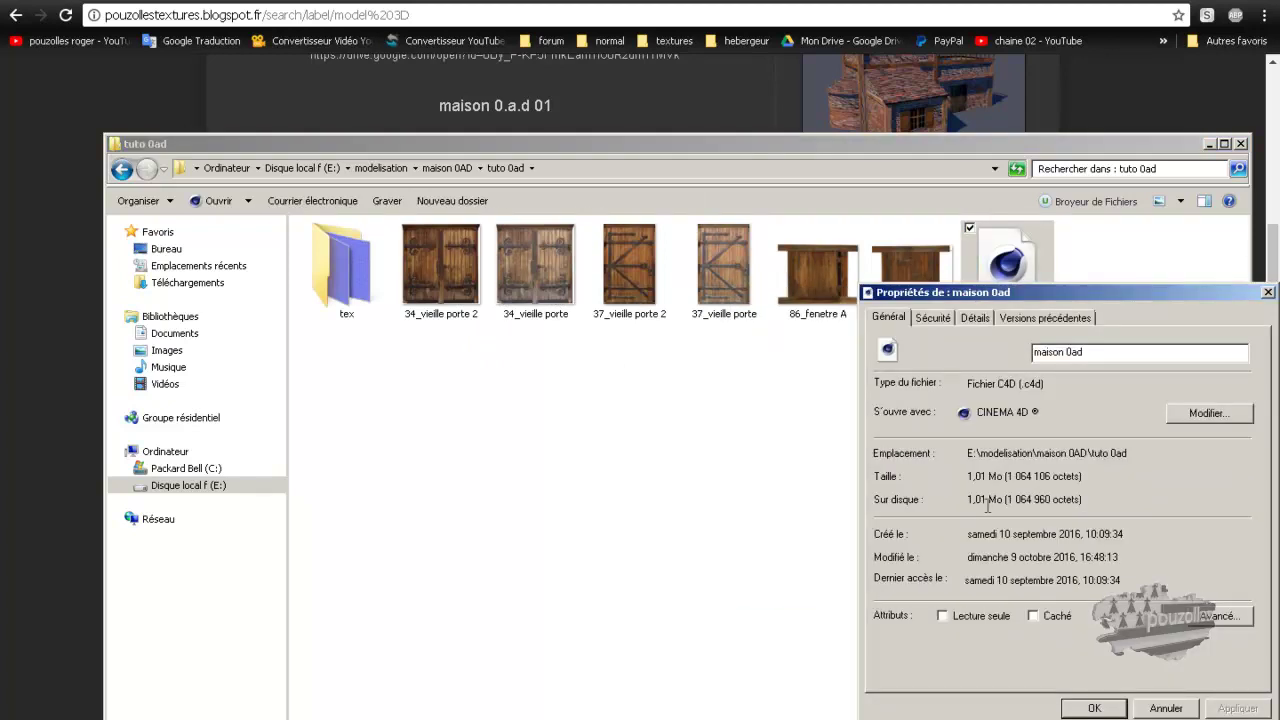
pyautogui.click(1268, 293)
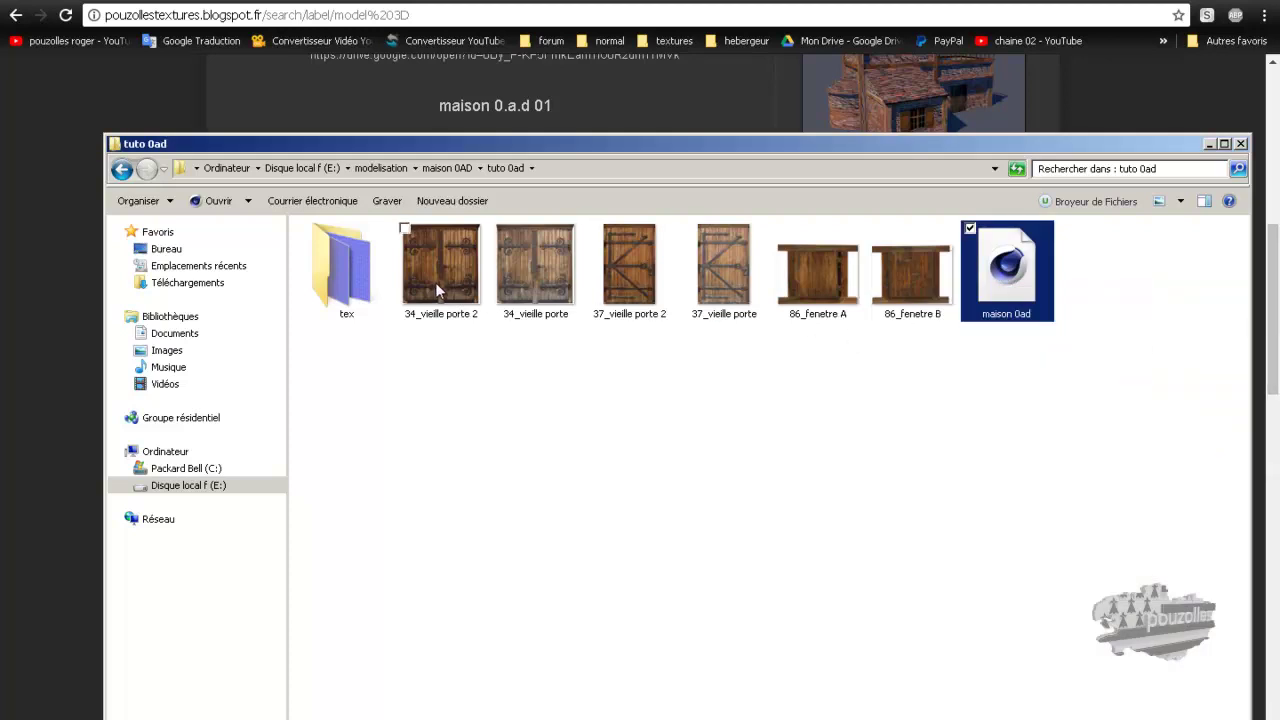
pyautogui.doubleClick(360, 286)
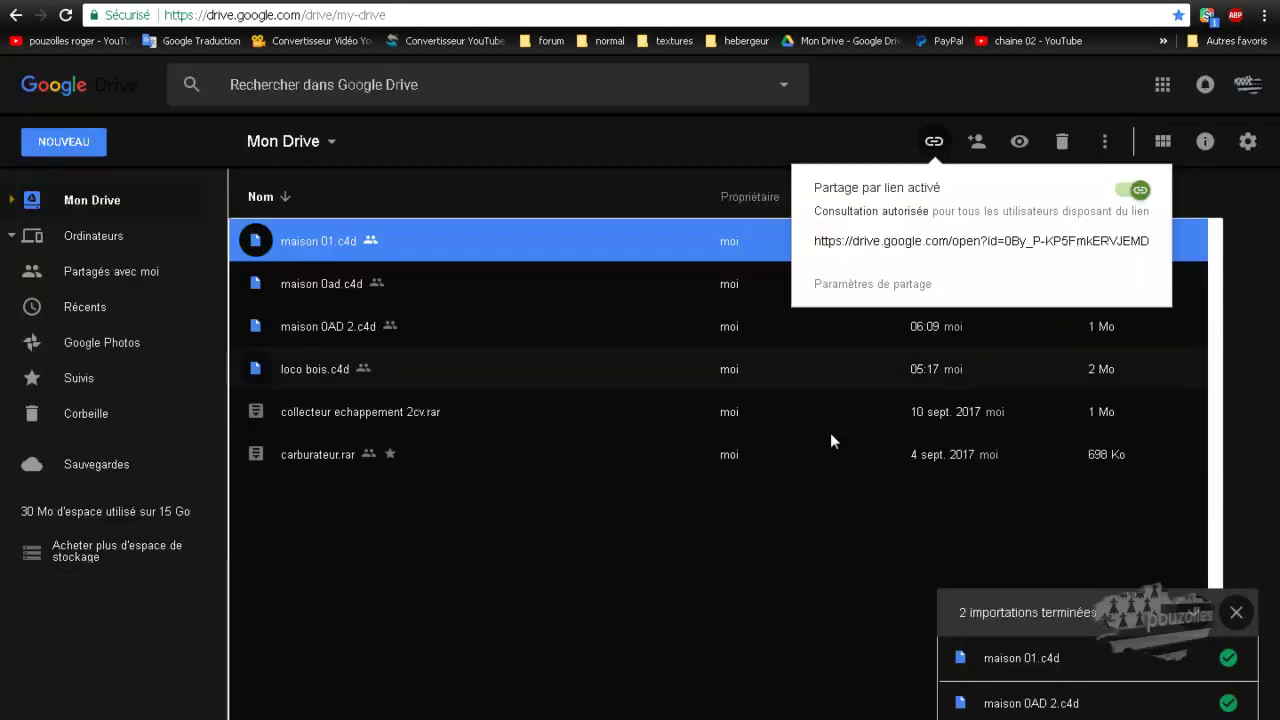
# Step: In Google Drive, dismiss the link-sharing popup and the completed-uploads notice, and view the storage usage breakdown
pyautogui.click(723, 531)
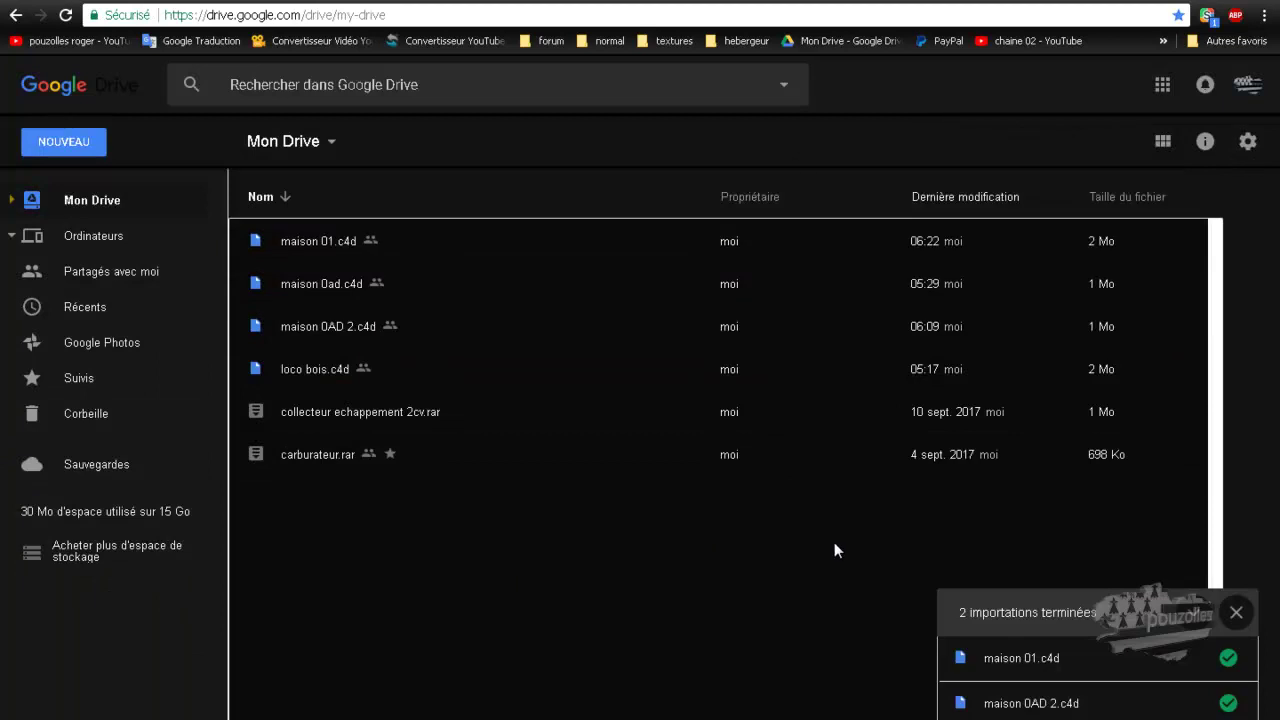
pyautogui.click(1237, 613)
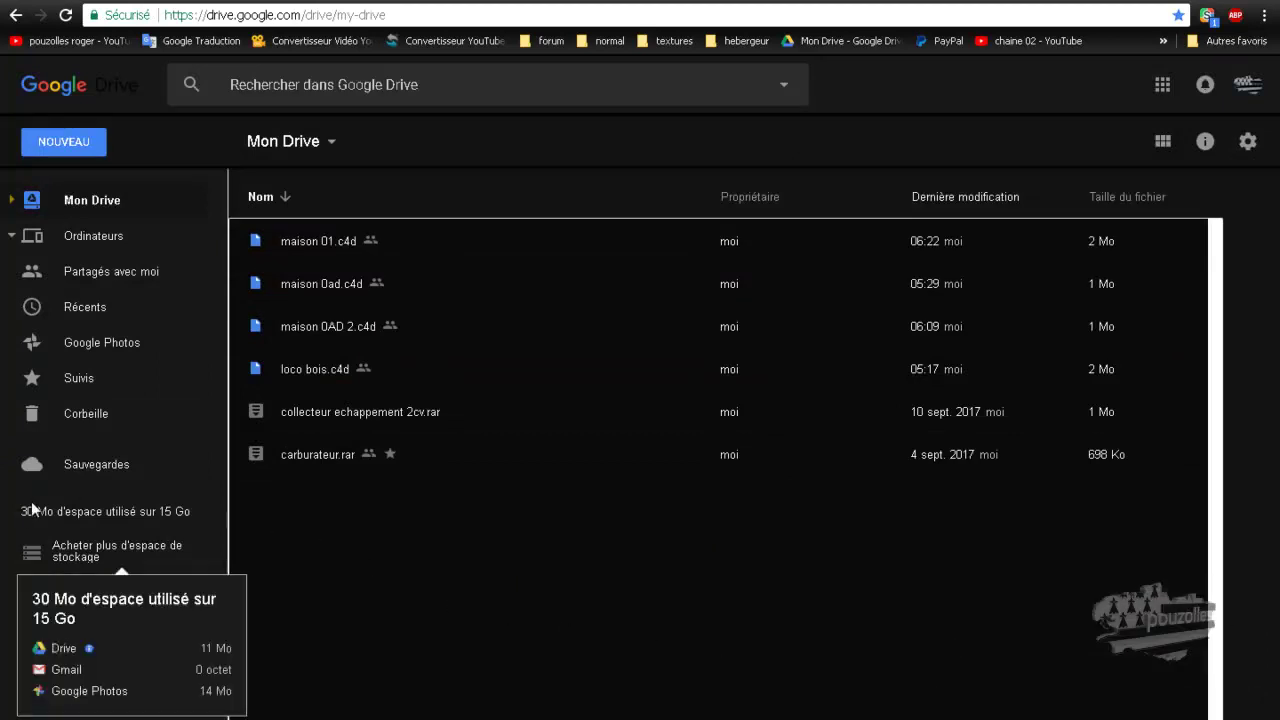
pyautogui.moveTo(50, 522)
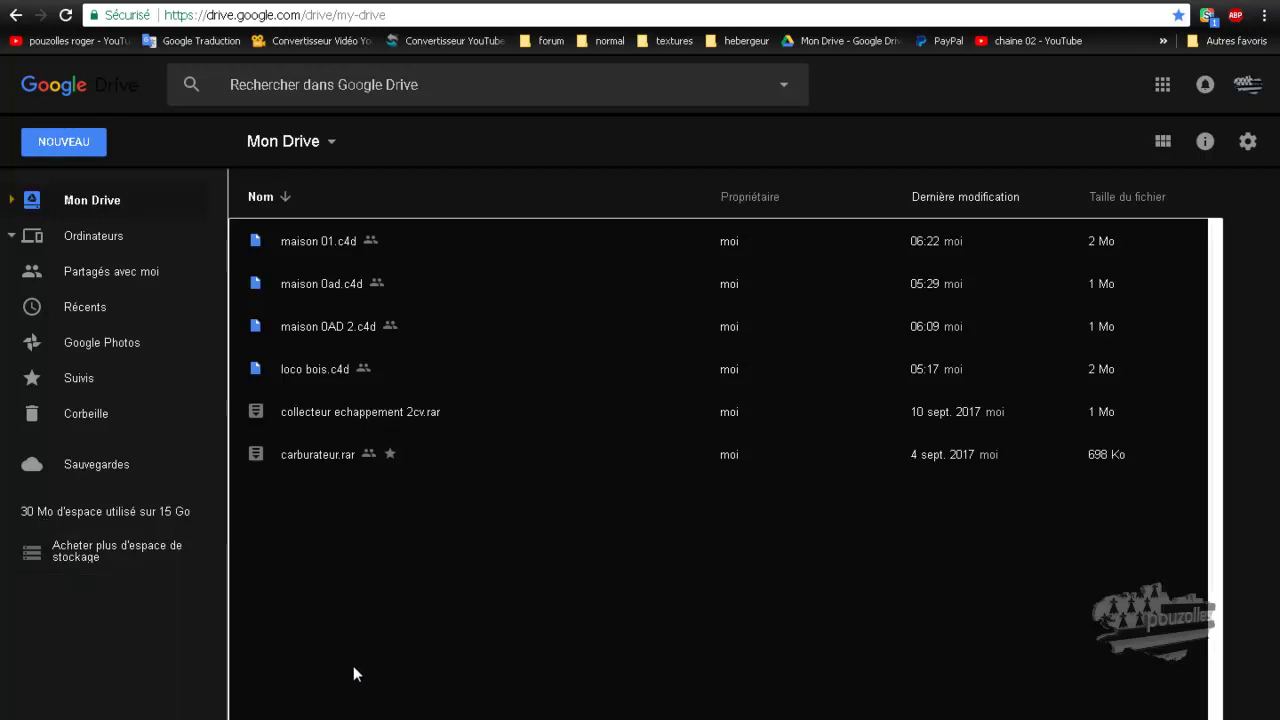
pyautogui.moveTo(183, 511)
pyautogui.moveTo(175, 550)
# Step: Switch to Windows Explorer and look into the maison 0AD (2) and maison bois folders within modelisation
pyautogui.click(470, 718)
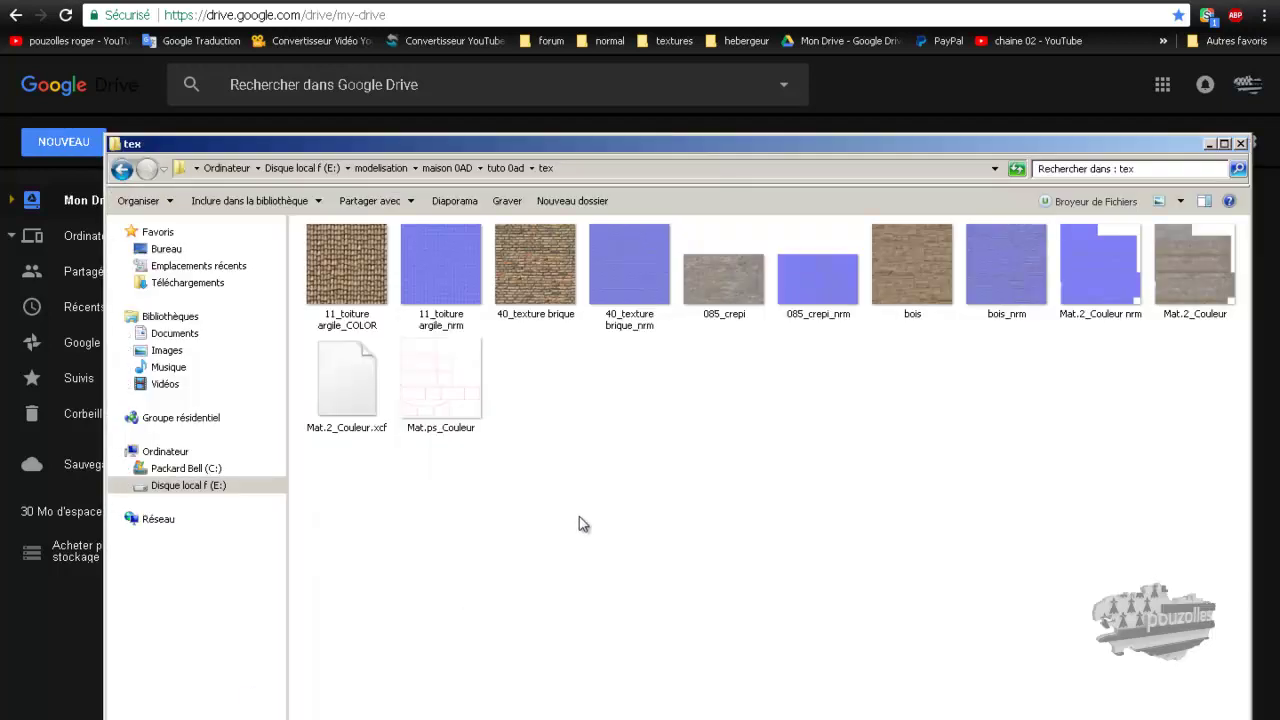
pyautogui.click(122, 170)
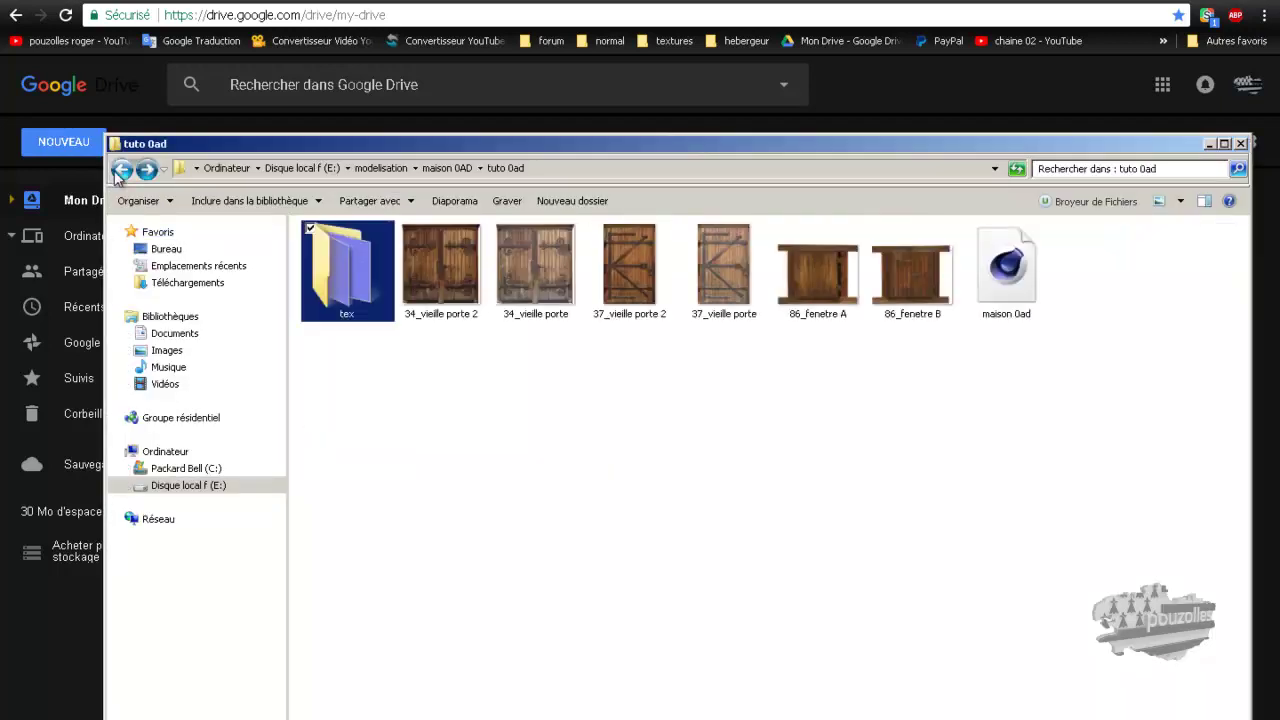
pyautogui.click(122, 170)
pyautogui.click(122, 170)
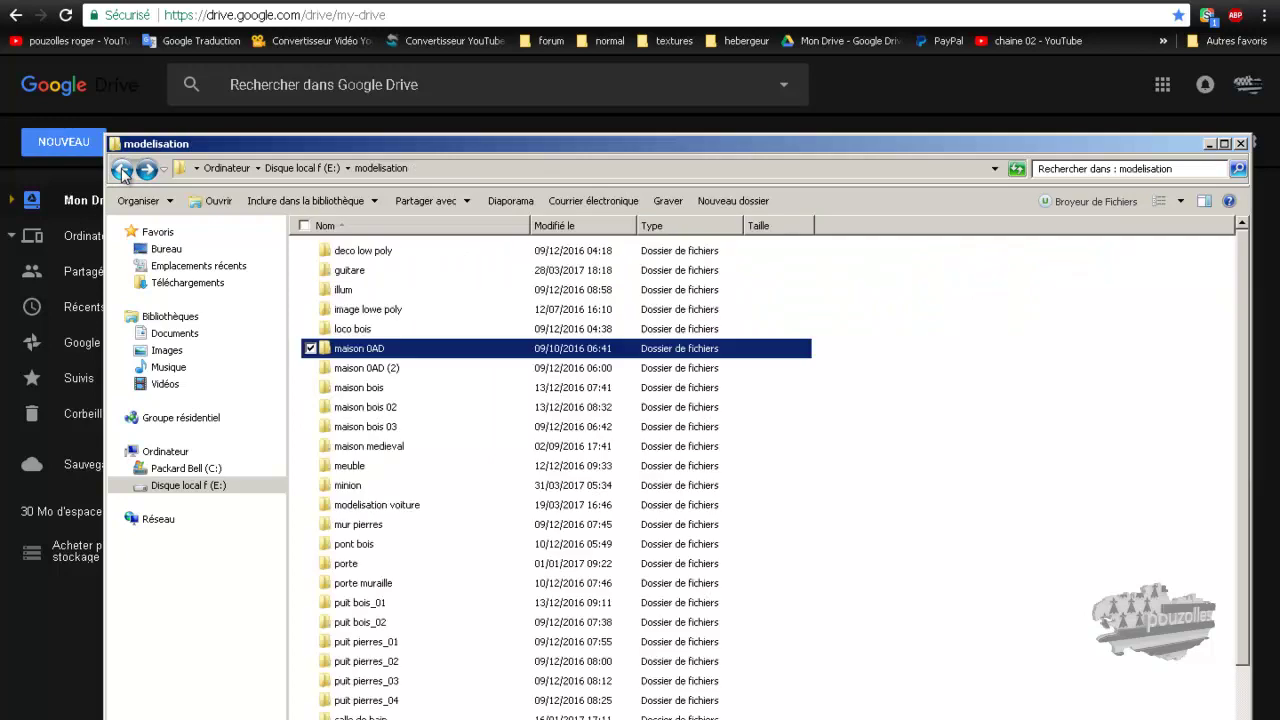
pyautogui.doubleClick(368, 368)
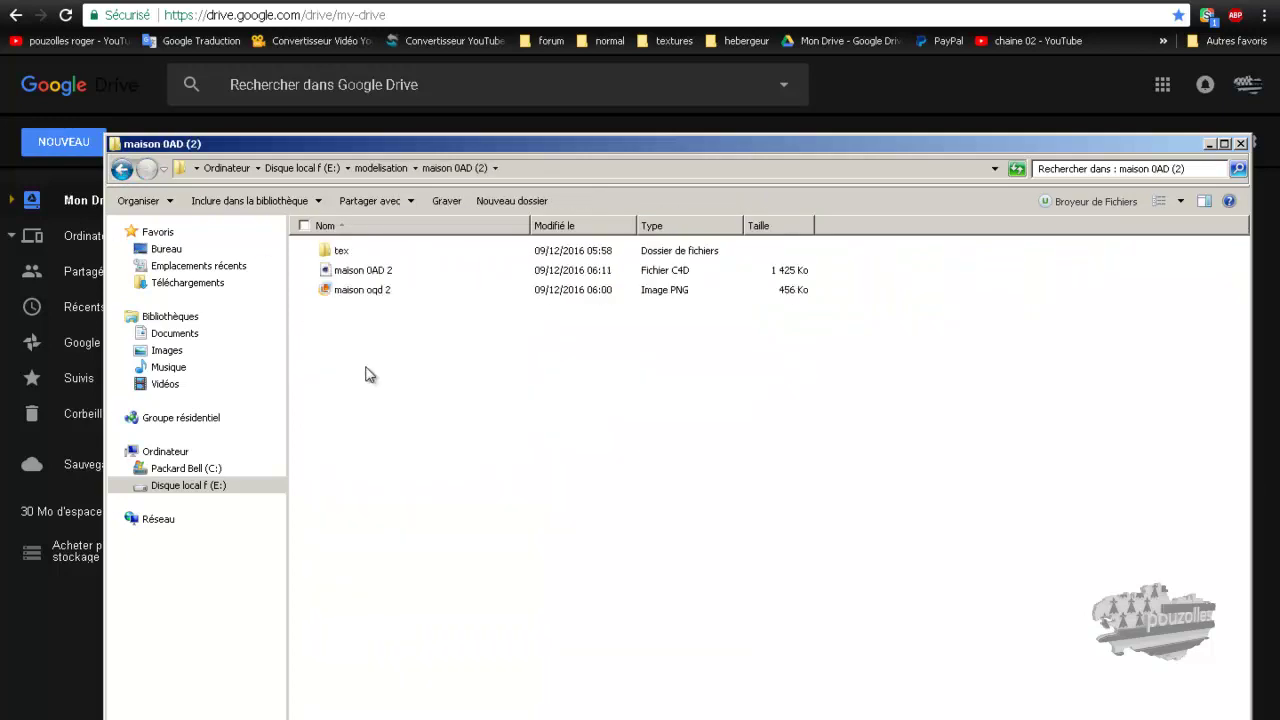
pyautogui.click(122, 170)
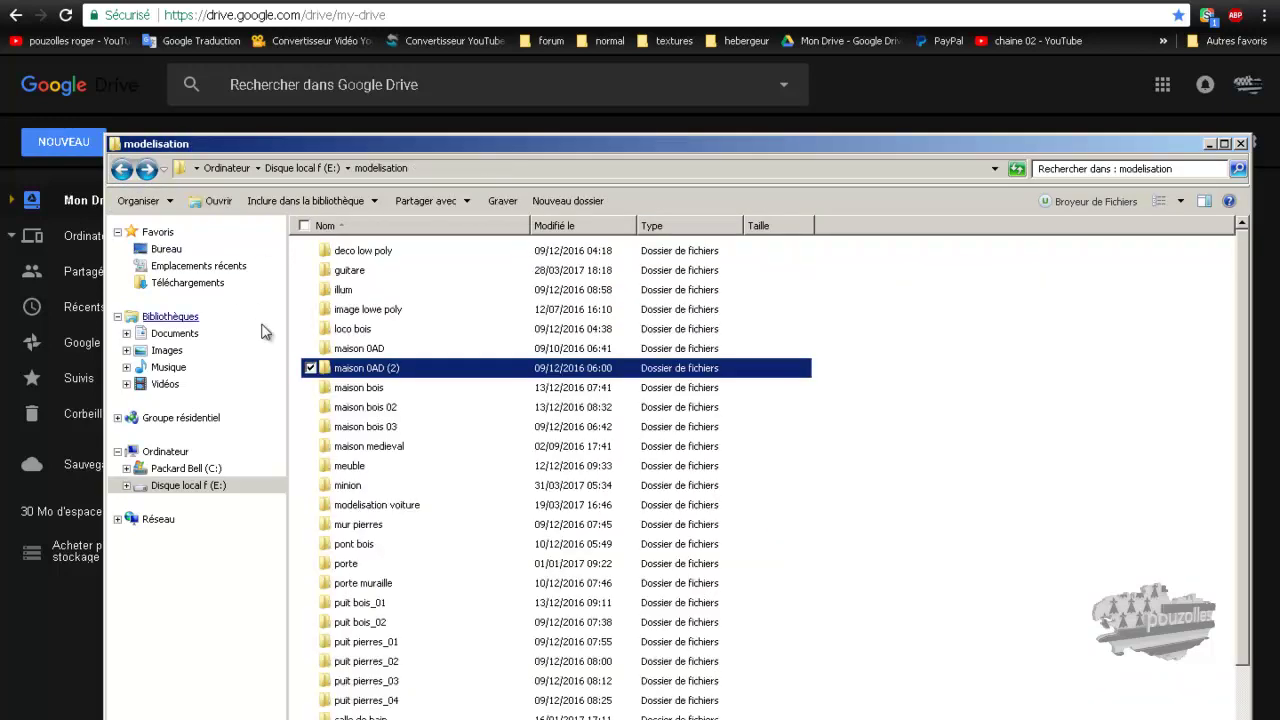
pyautogui.doubleClick(355, 388)
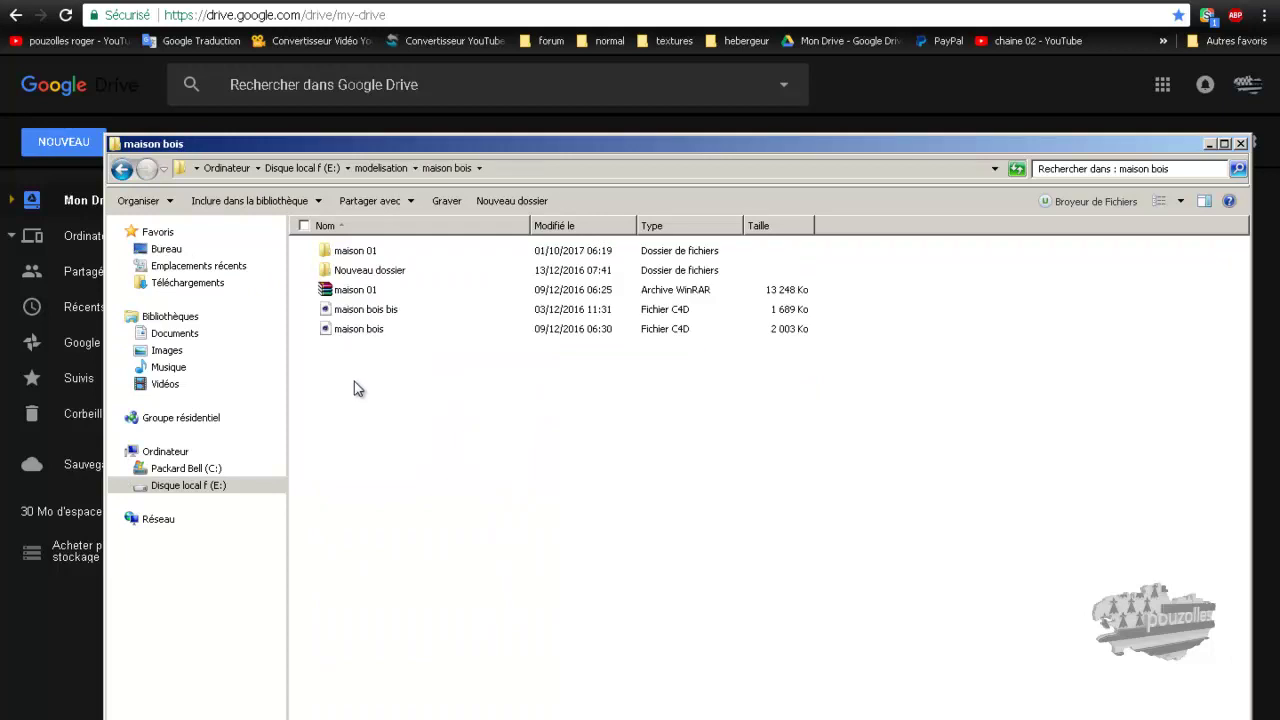
# Step: Show the maison 01 model on the blog, and check the size of the maison 01 folder in its Explorer properties
pyautogui.click(357, 252)
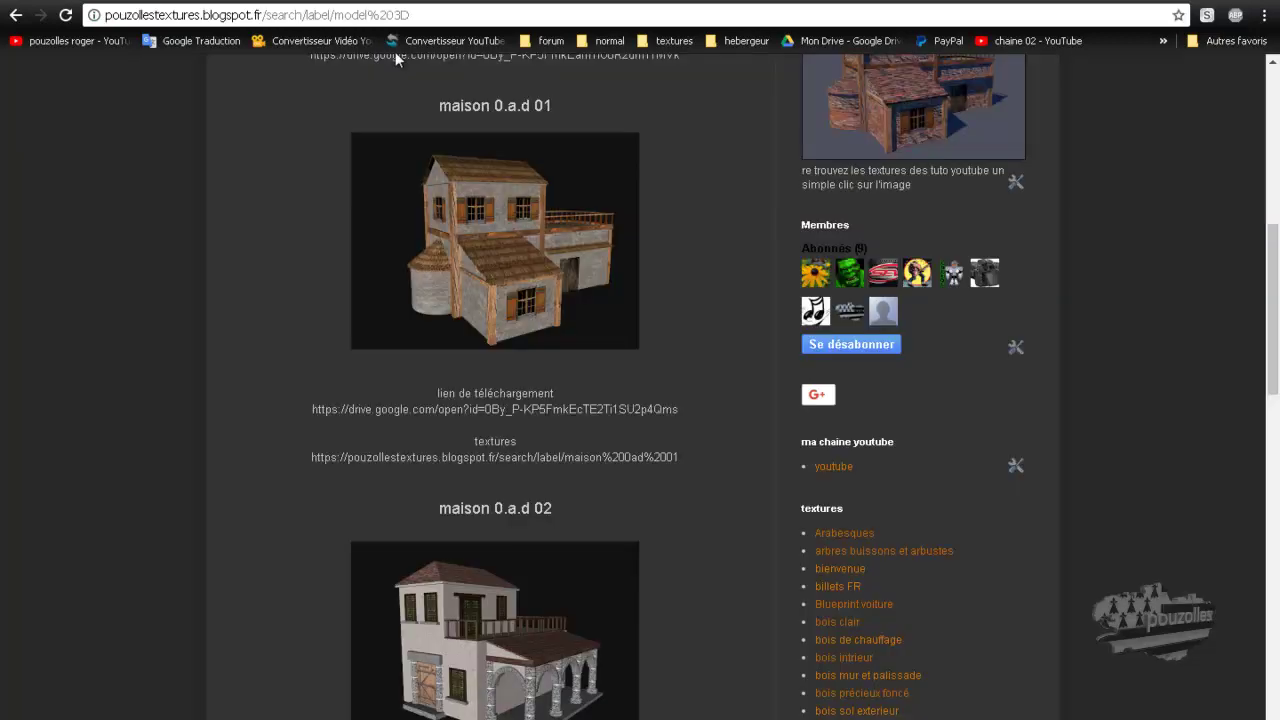
pyautogui.scroll(-8, 292, 373)
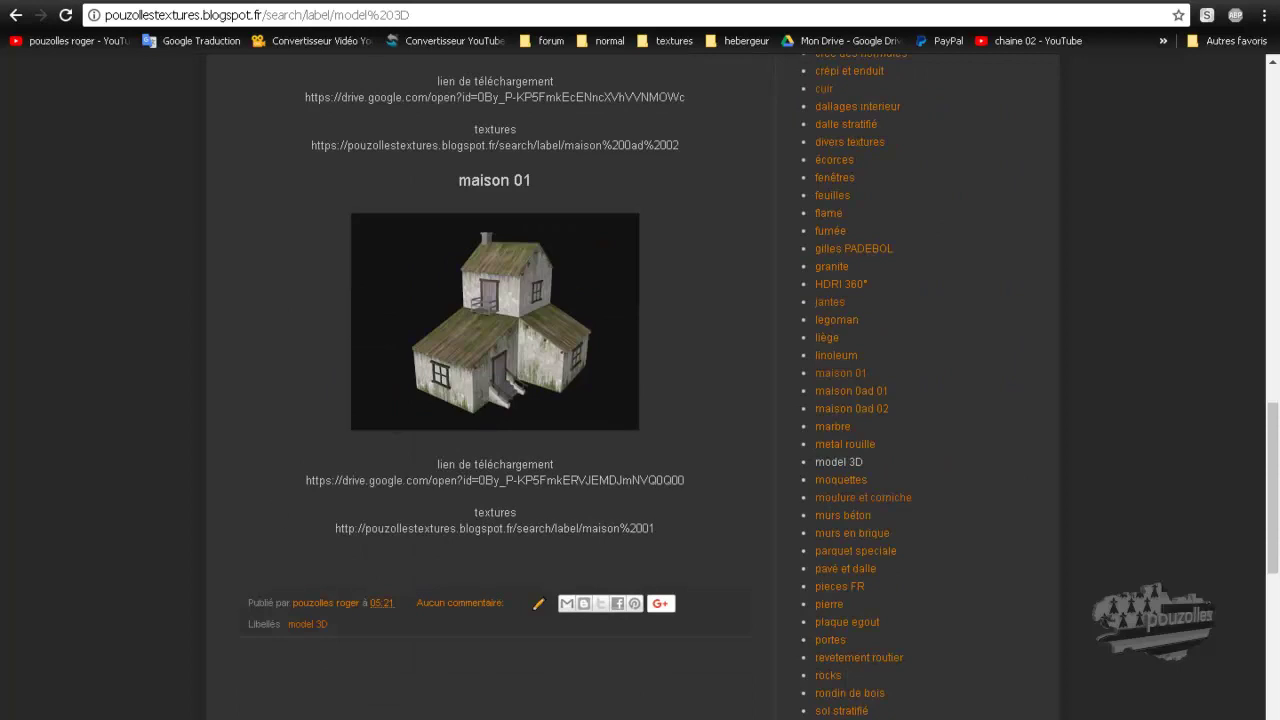
pyautogui.click(250, 719)
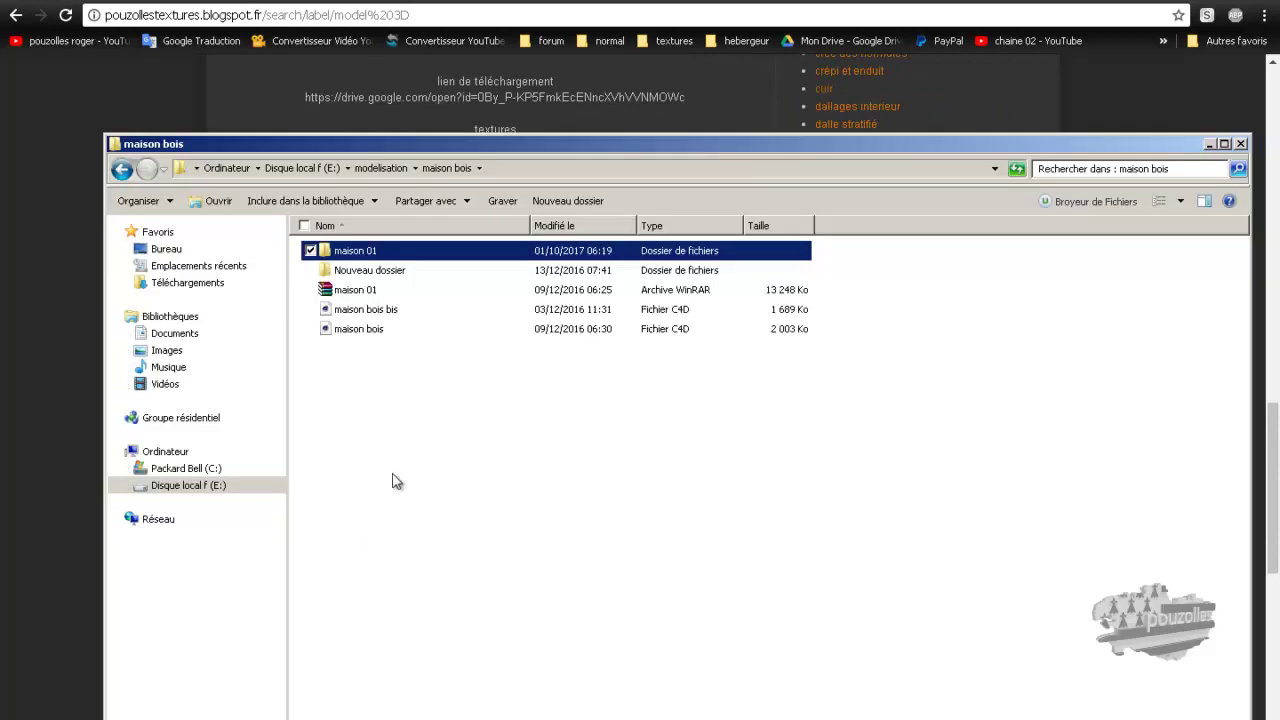
pyautogui.rightClick(364, 255)
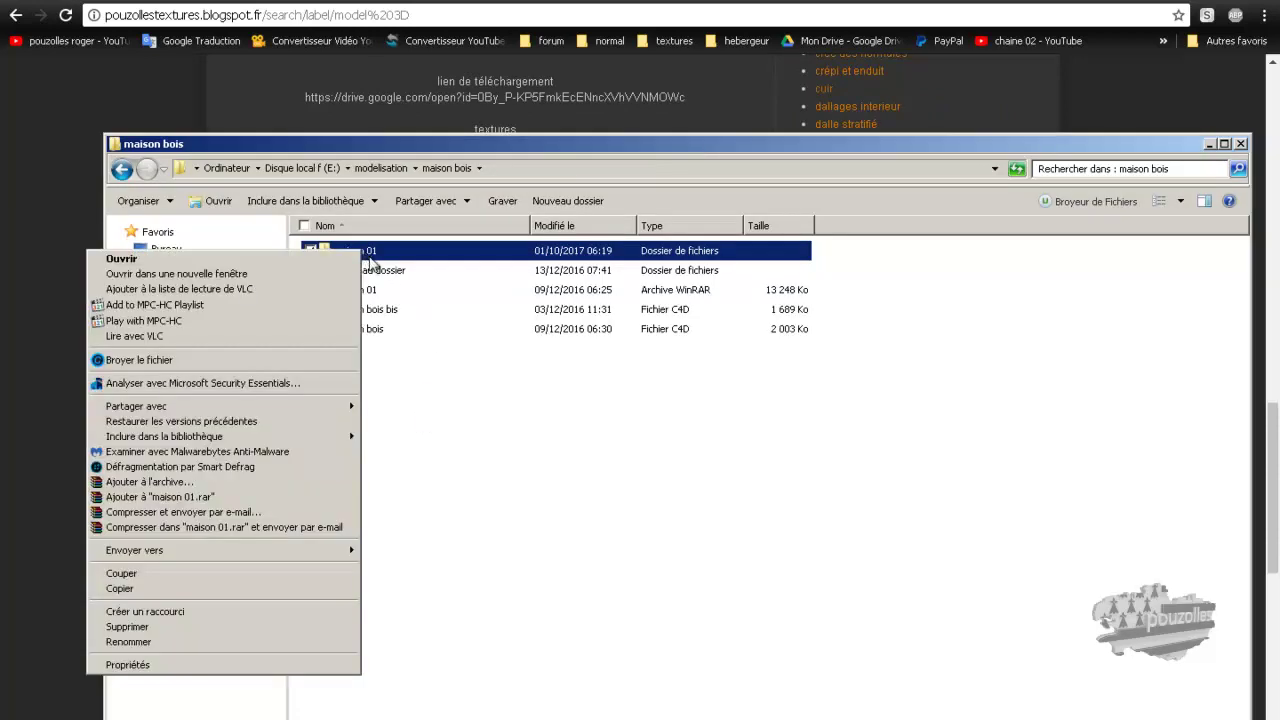
pyautogui.click(241, 665)
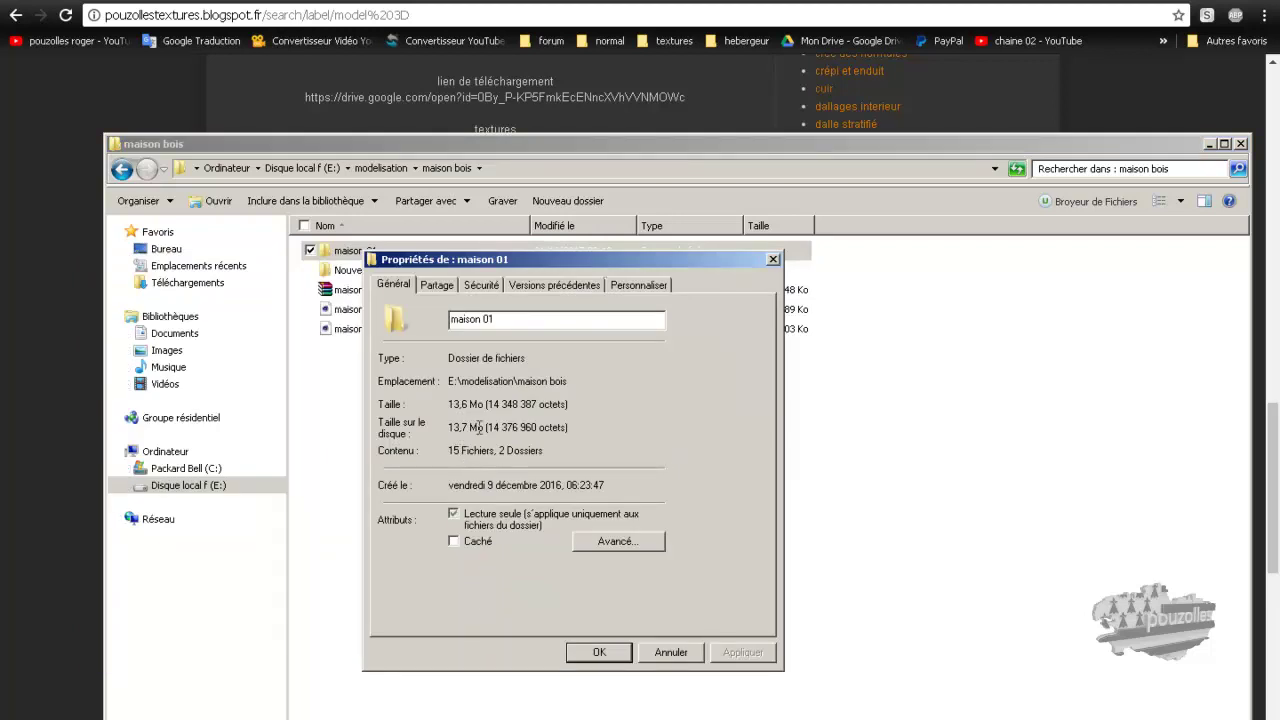
pyautogui.click(603, 655)
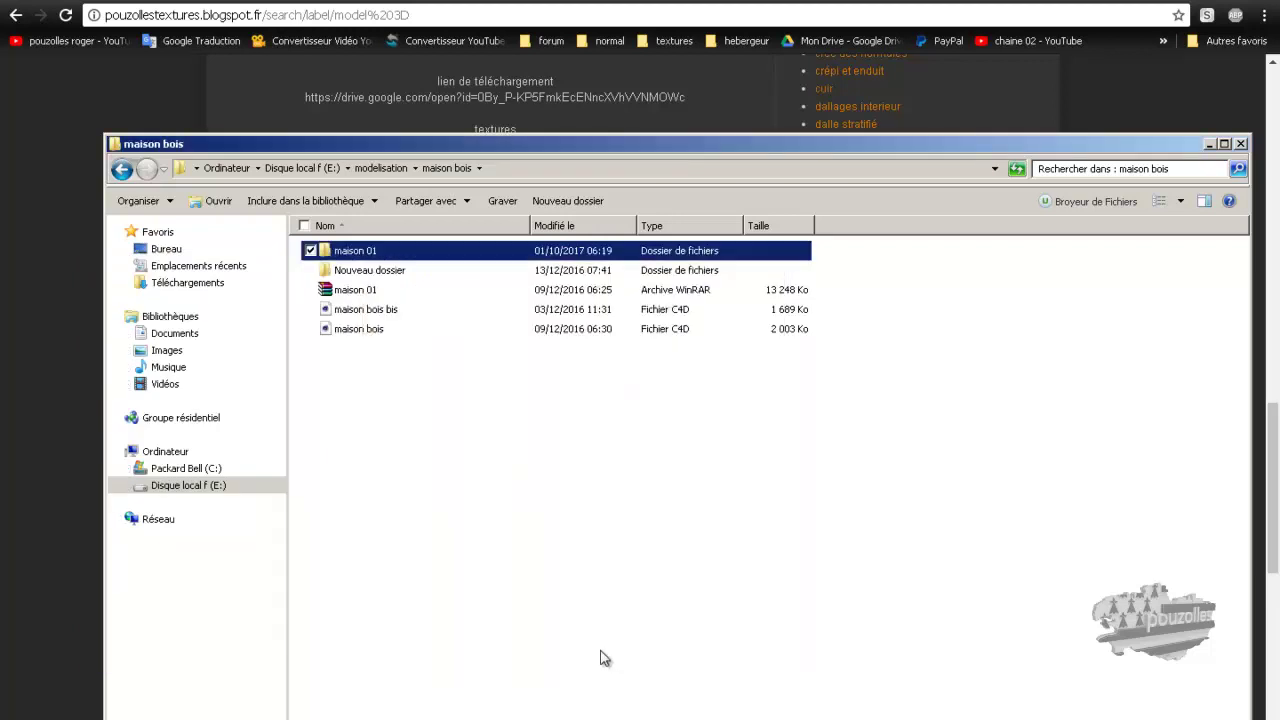
# Step: Check the size of the maison 01 WinRAR archive in its properties, and minimize the Explorer window
pyautogui.rightClick(352, 292)
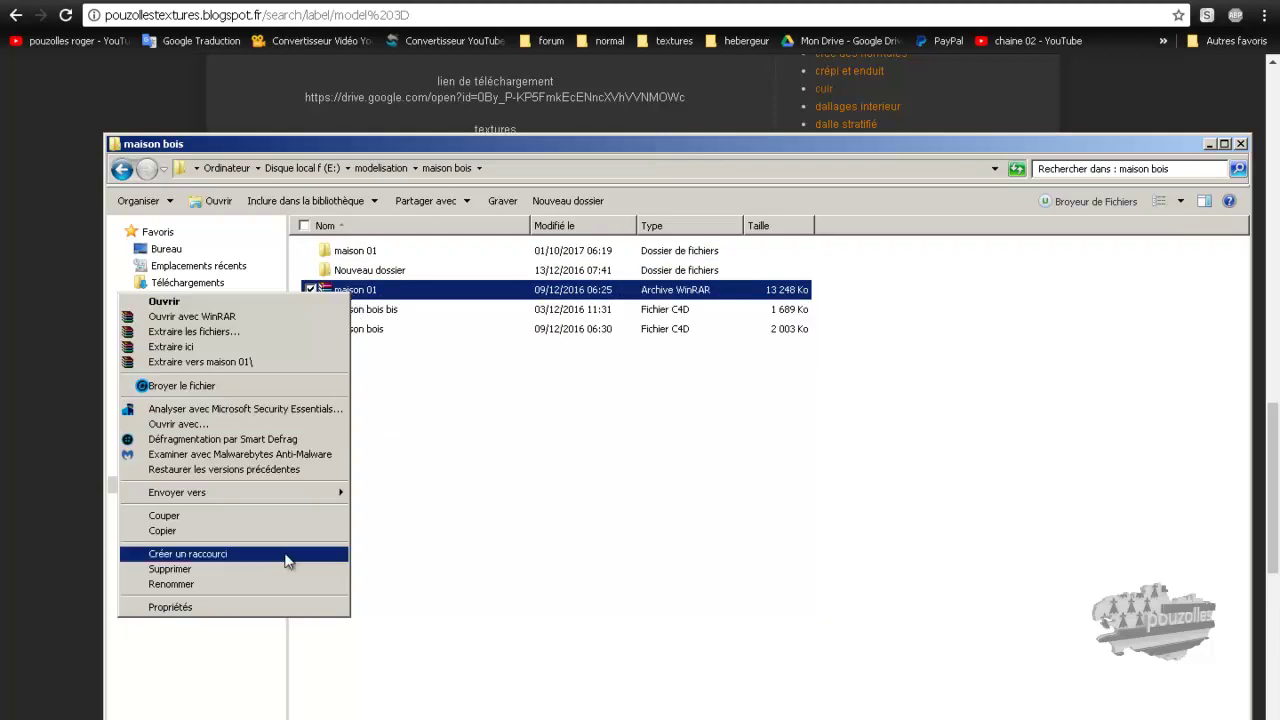
pyautogui.click(293, 607)
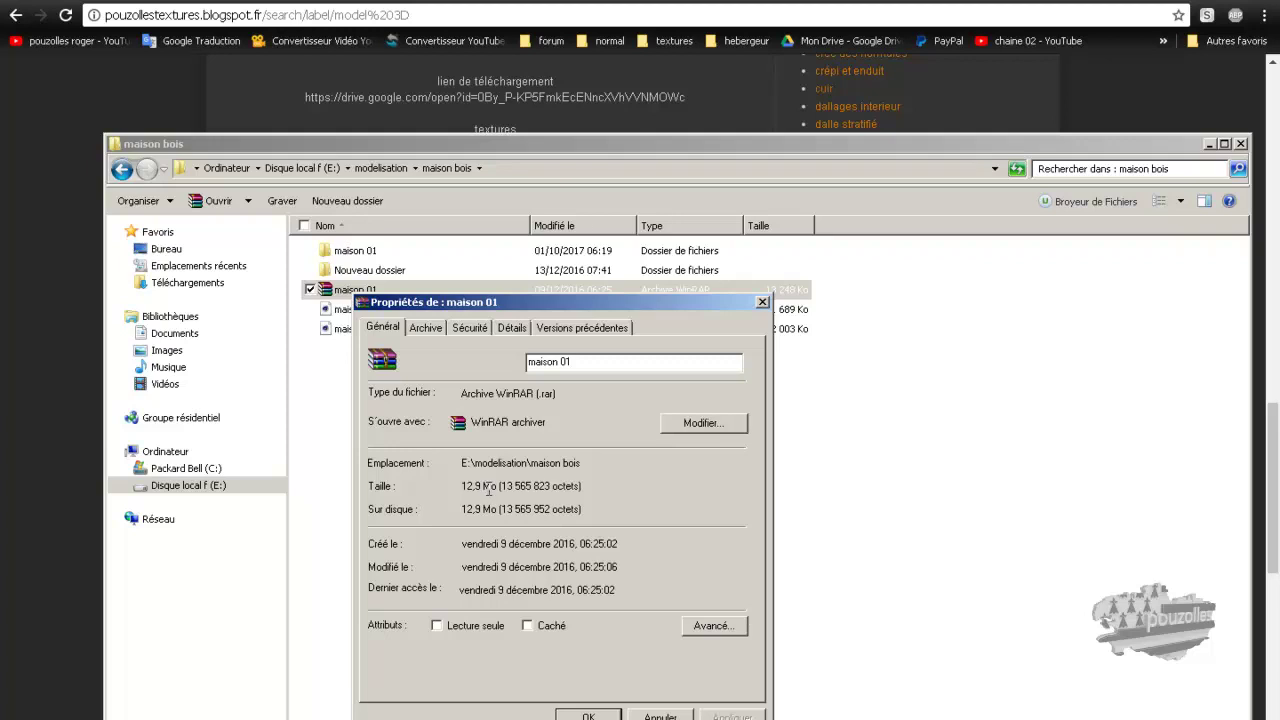
pyautogui.click(591, 716)
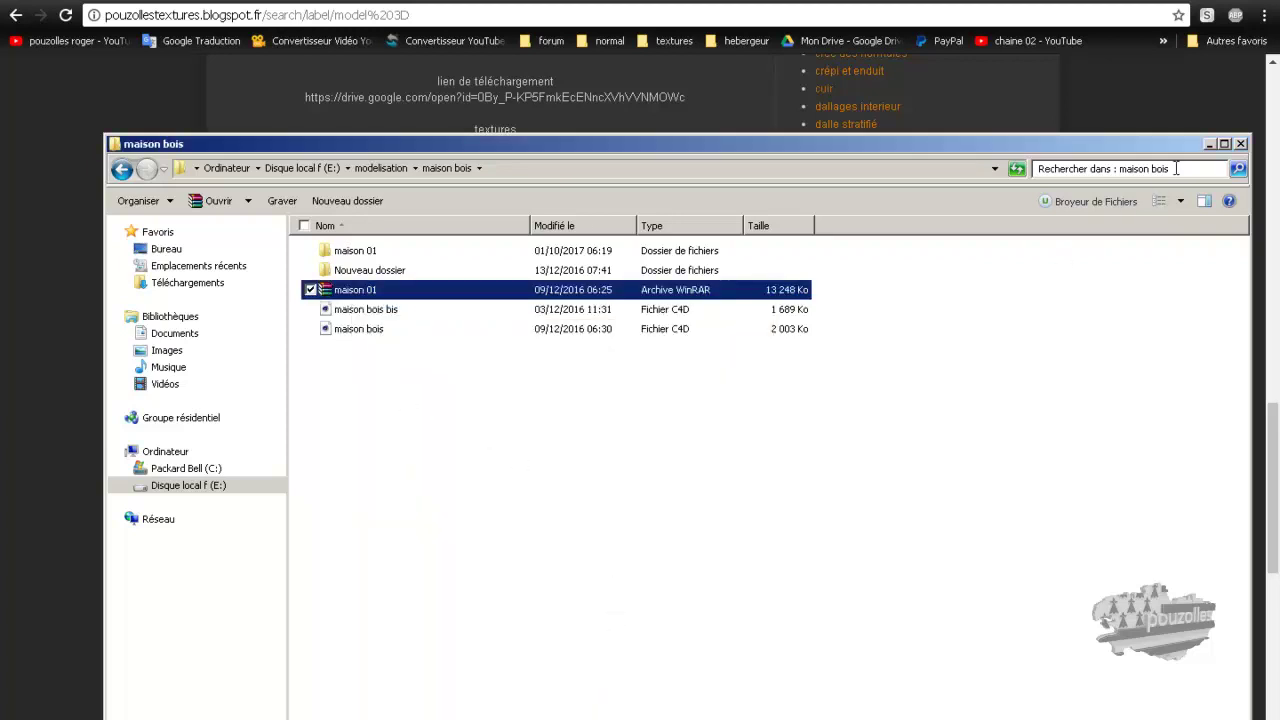
pyautogui.click(1208, 144)
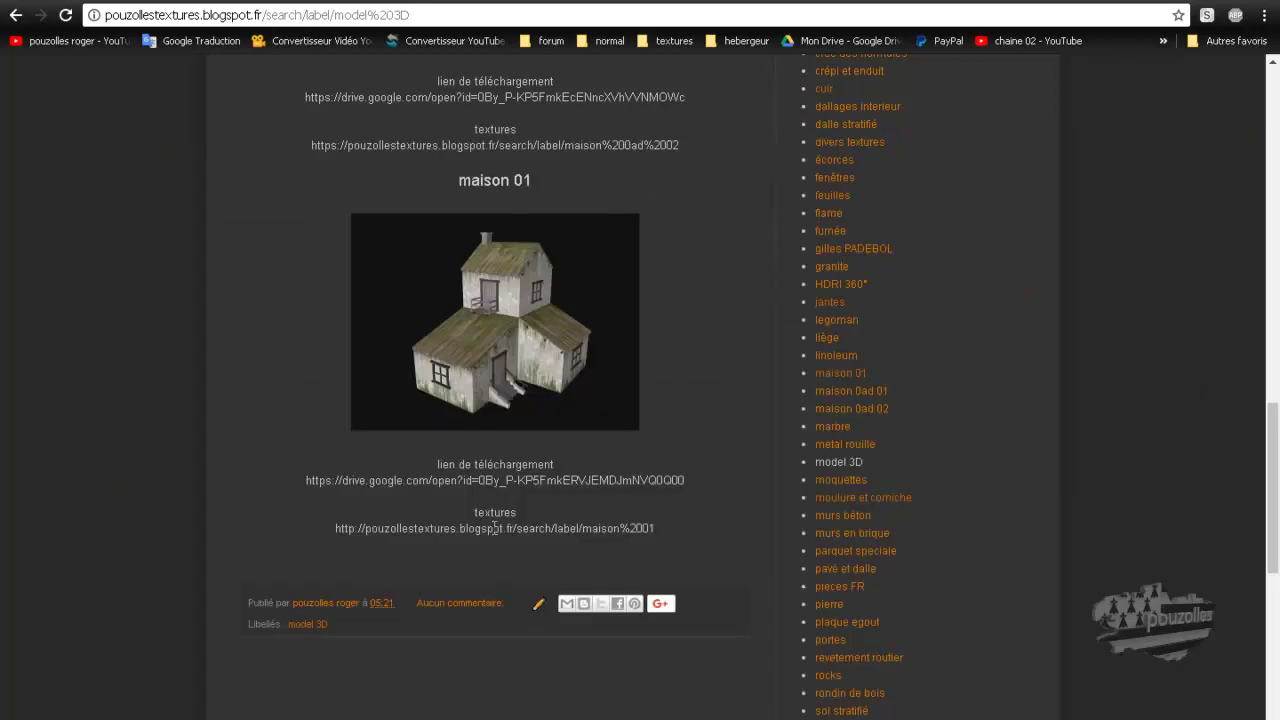
# Step: Open the textures link of the maison 01 model and look at the start of its textures page
pyautogui.moveTo(661, 528); pyautogui.dragTo(335, 528)
pyautogui.rightClick(338, 531)
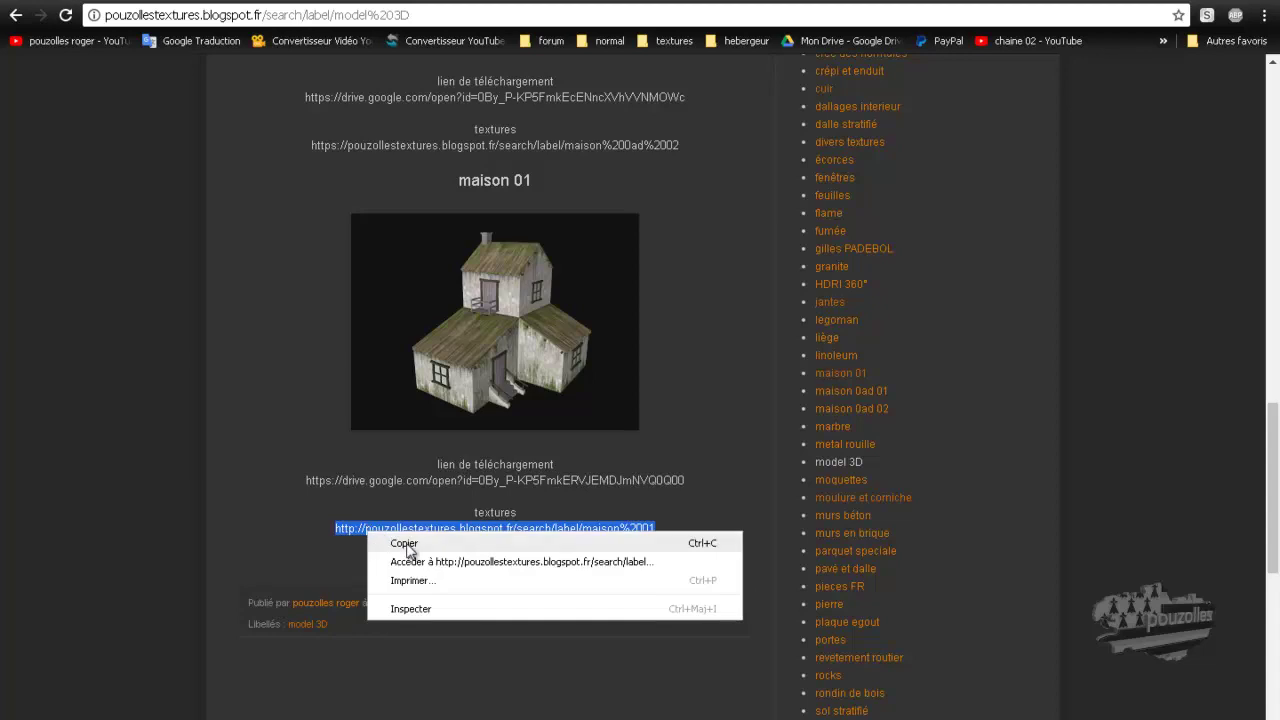
pyautogui.click(440, 566)
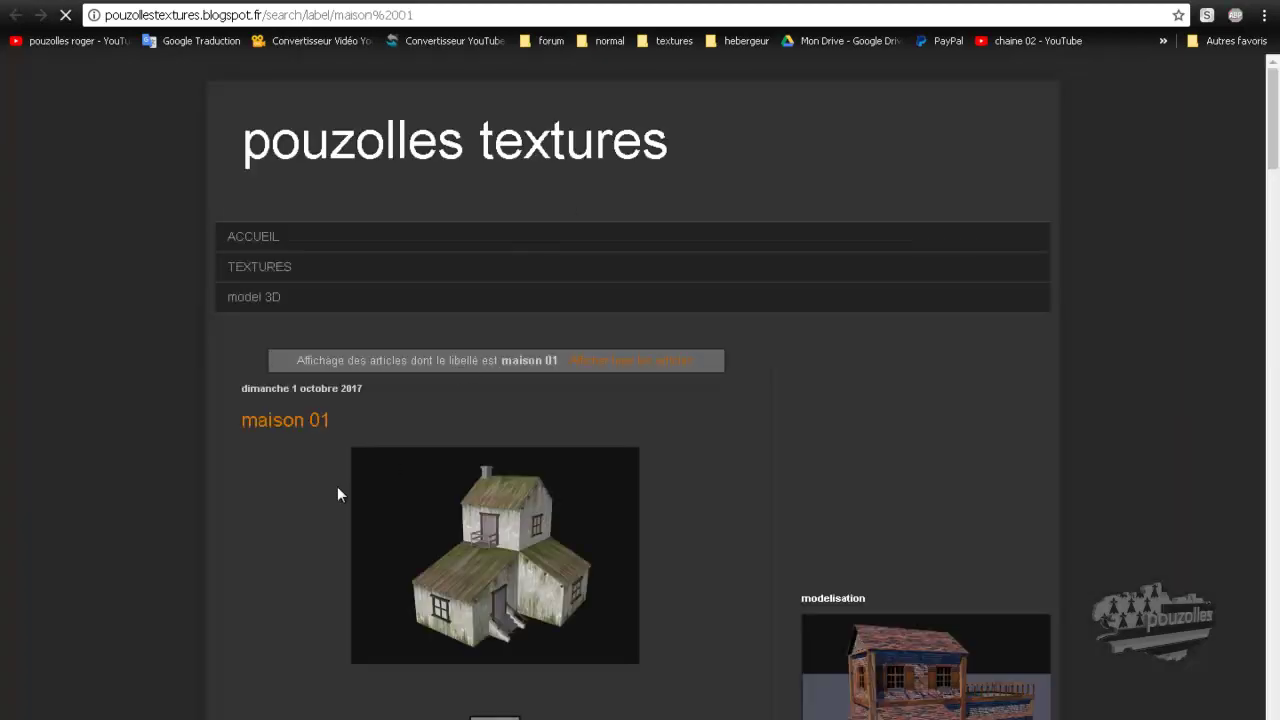
pyautogui.scroll(-1, 320, 505)
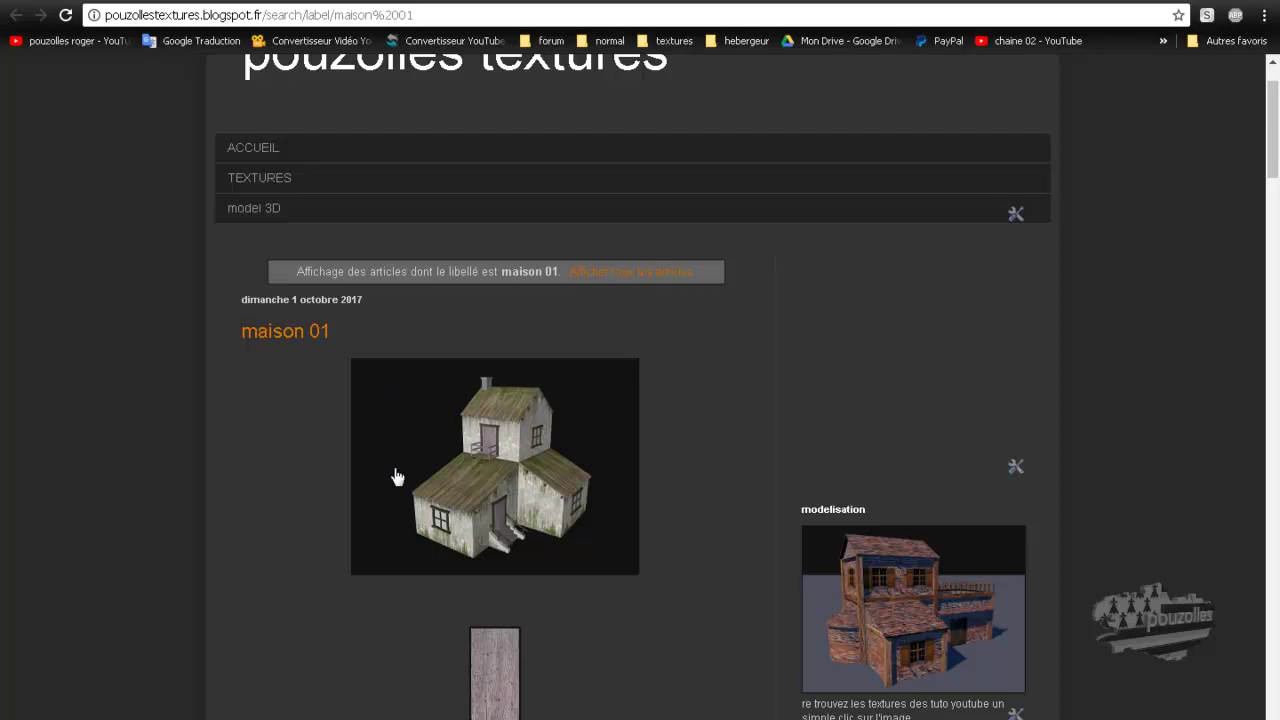
# Step: Look through the wood, concrete and moss textures on the maison 01 textures page
pyautogui.scroll(-8, 297, 476)
pyautogui.scroll(-20, 298, 477)
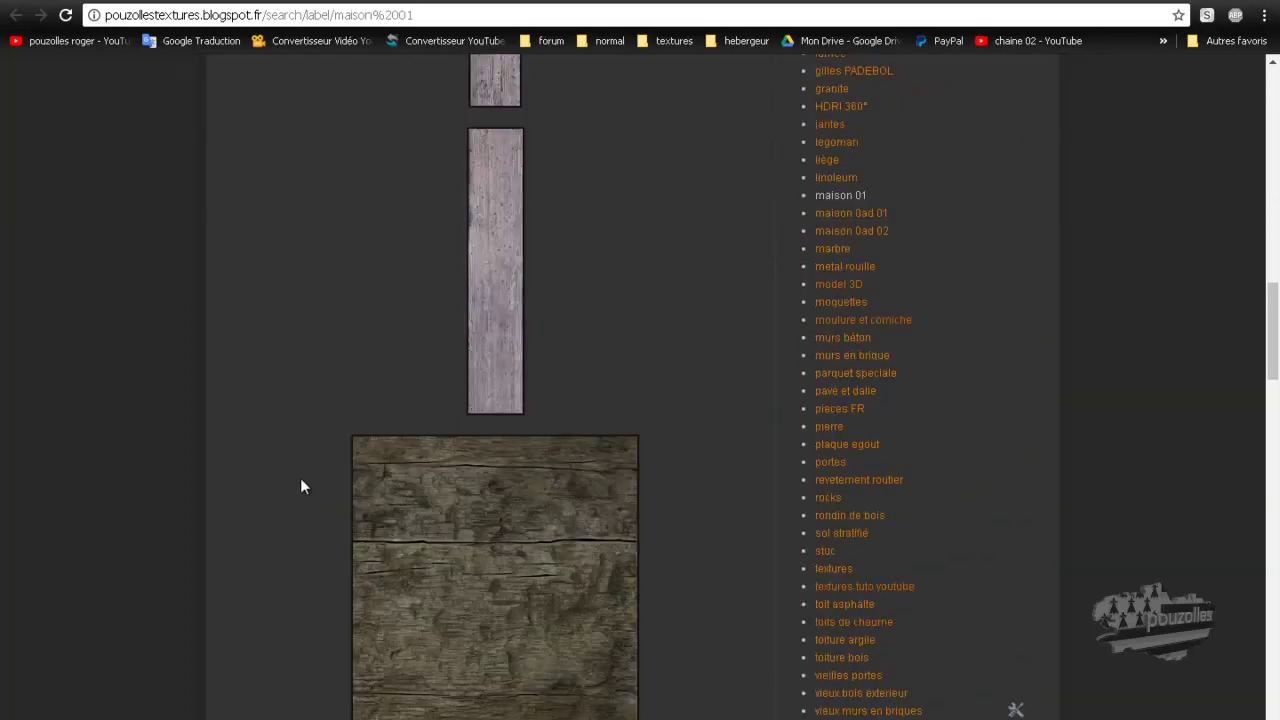
pyautogui.scroll(-7, 305, 478)
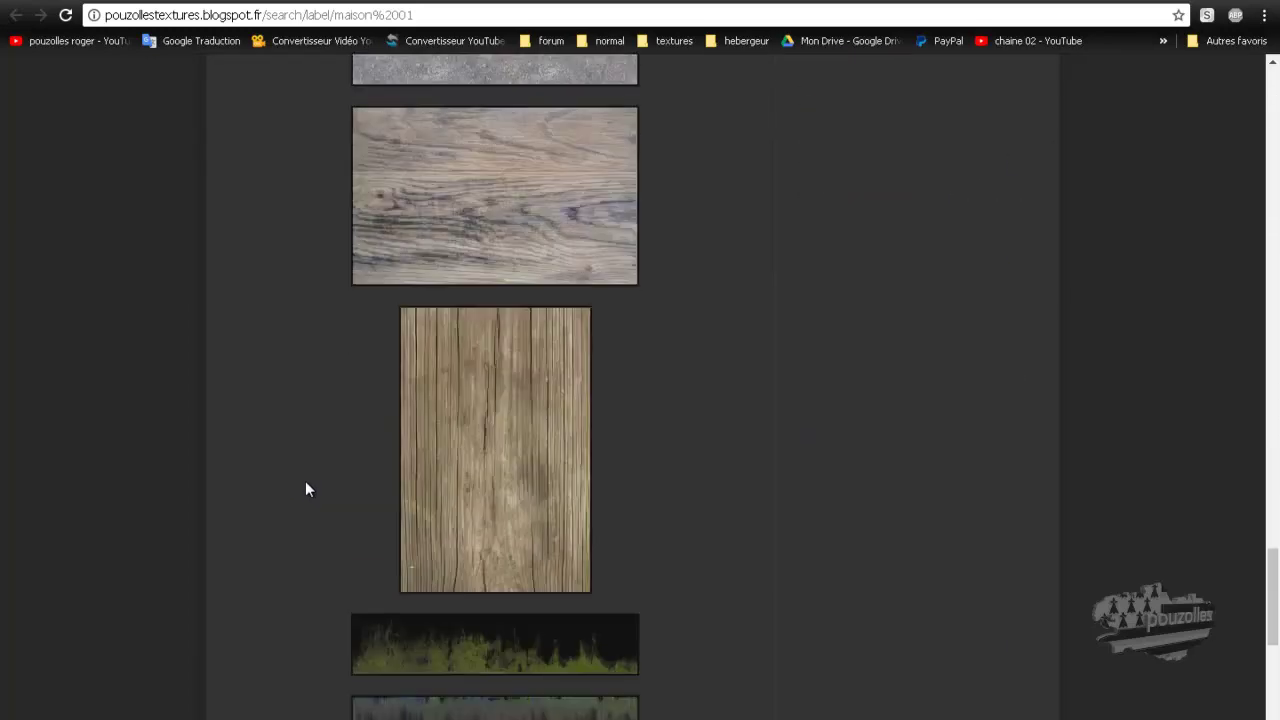
pyautogui.scroll(20, 305, 481)
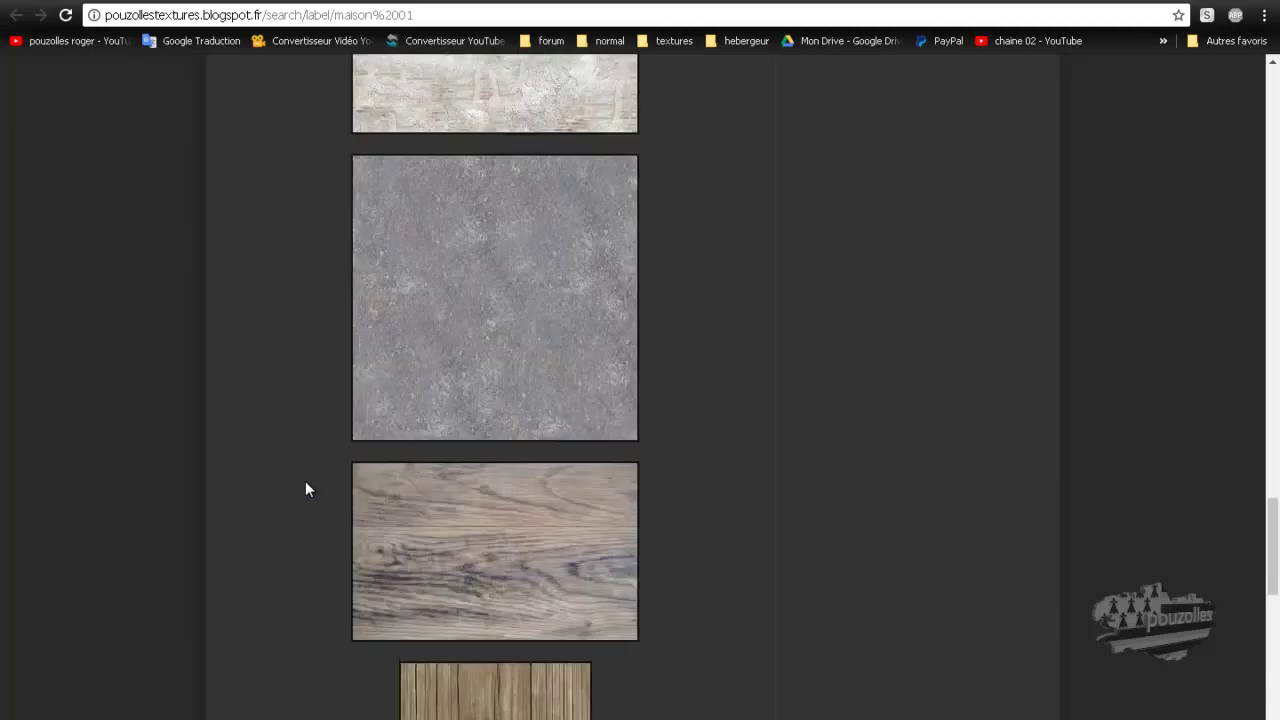
pyautogui.scroll(15, 314, 478)
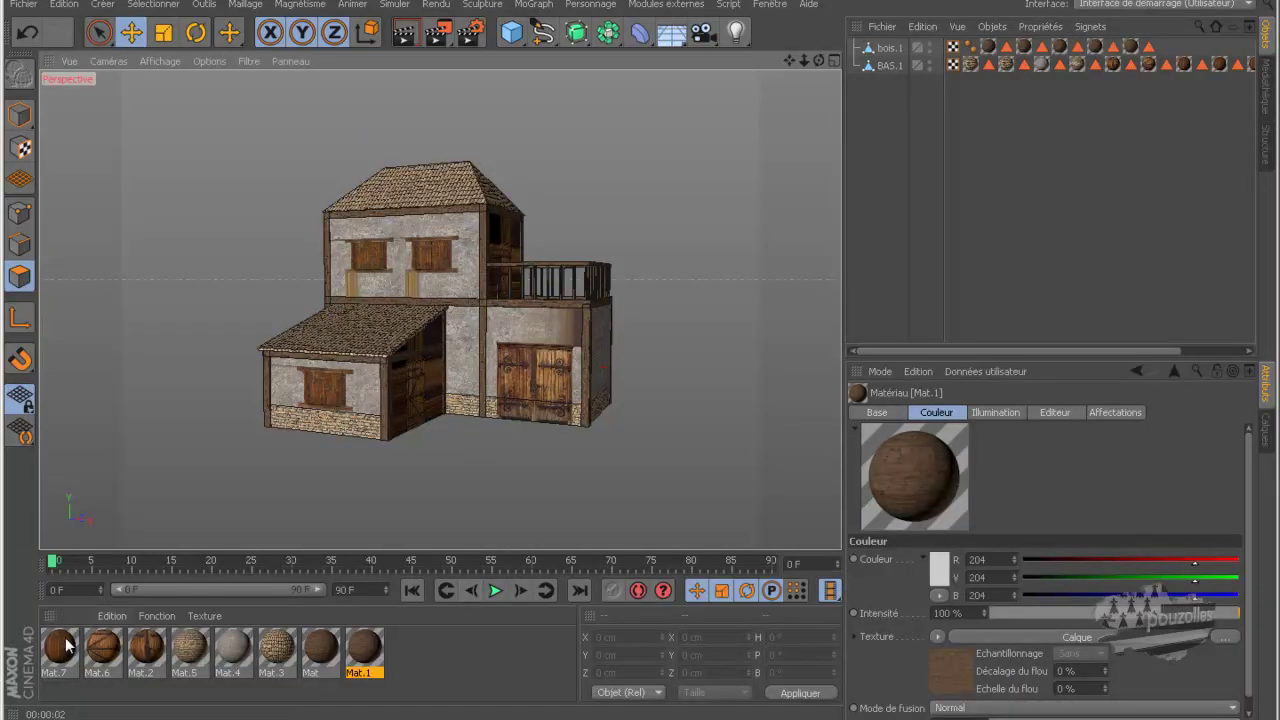
# Step: Switch to Cinema 4D, inspect the image file used as Mat.7's colour texture, and call up the material manager
pyautogui.doubleClick(56, 652)
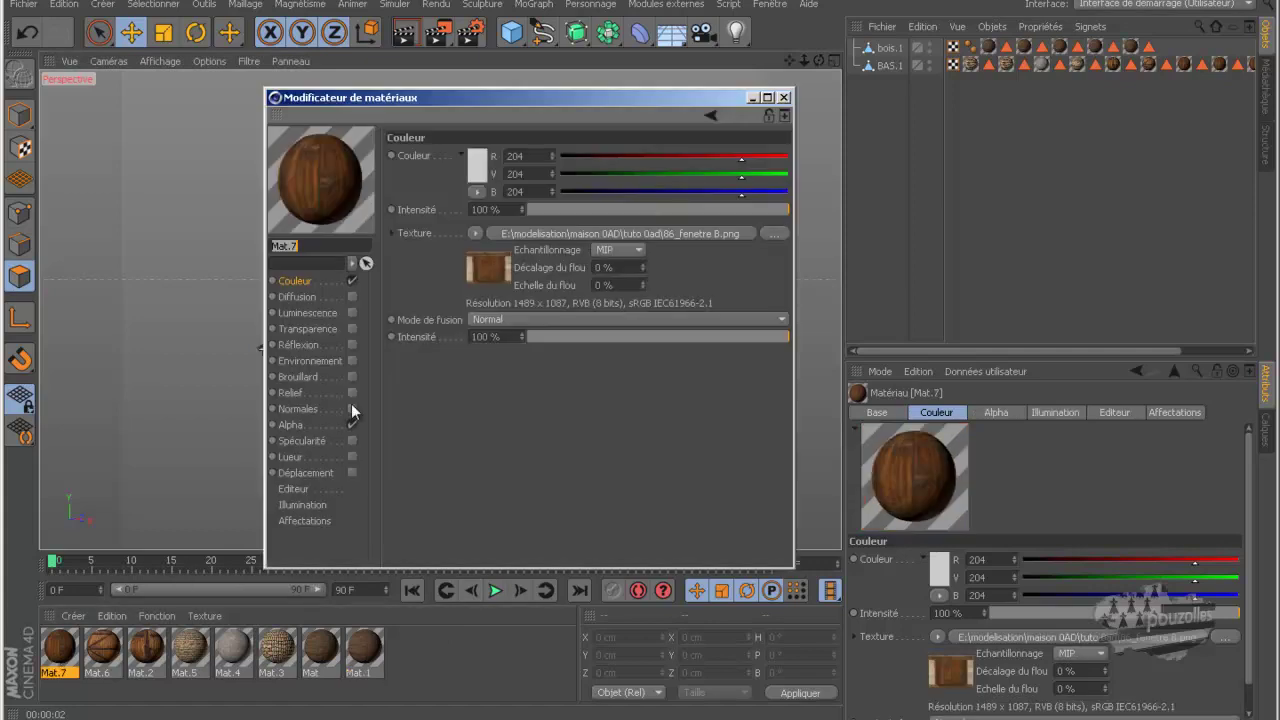
pyautogui.click(490, 267)
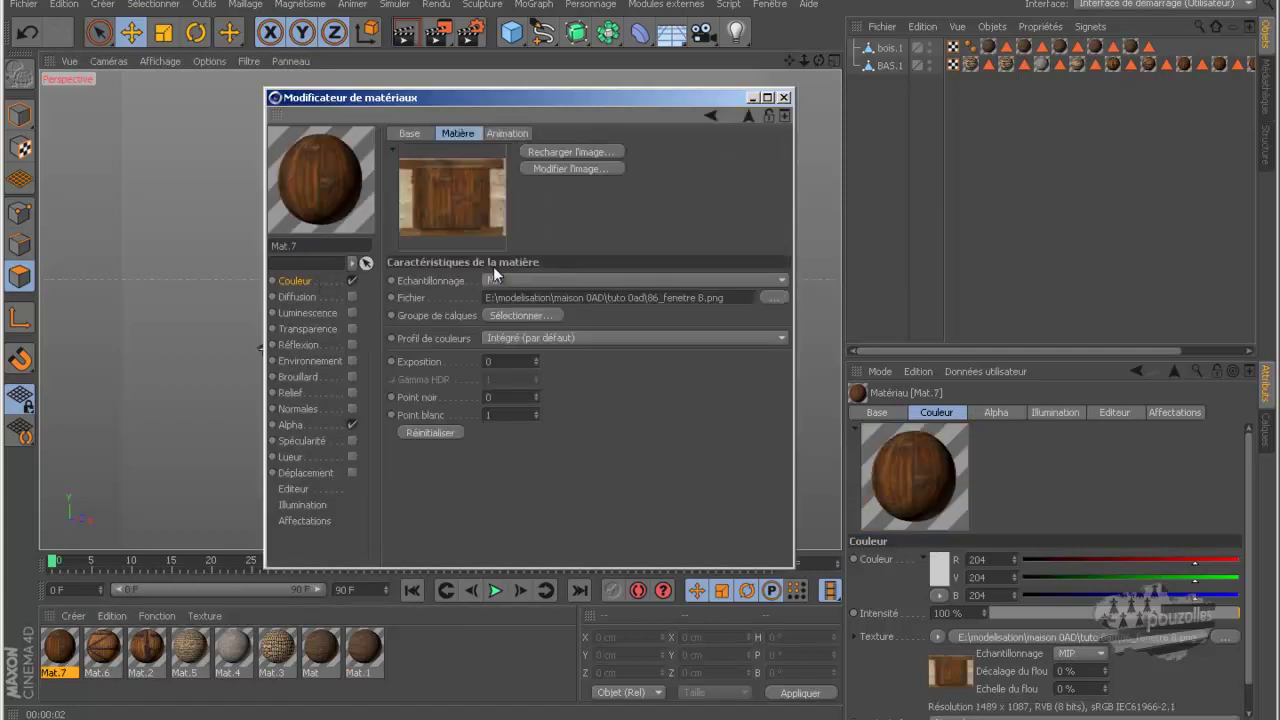
pyautogui.click(746, 117)
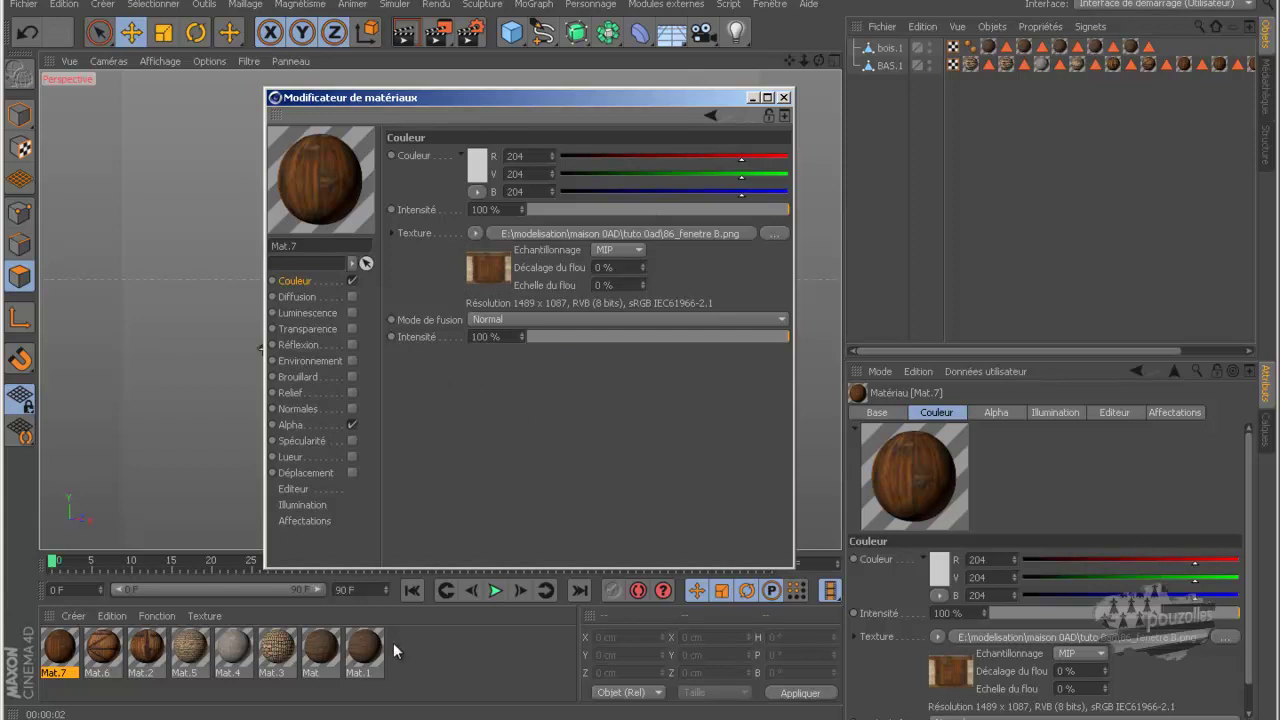
pyautogui.click(784, 97)
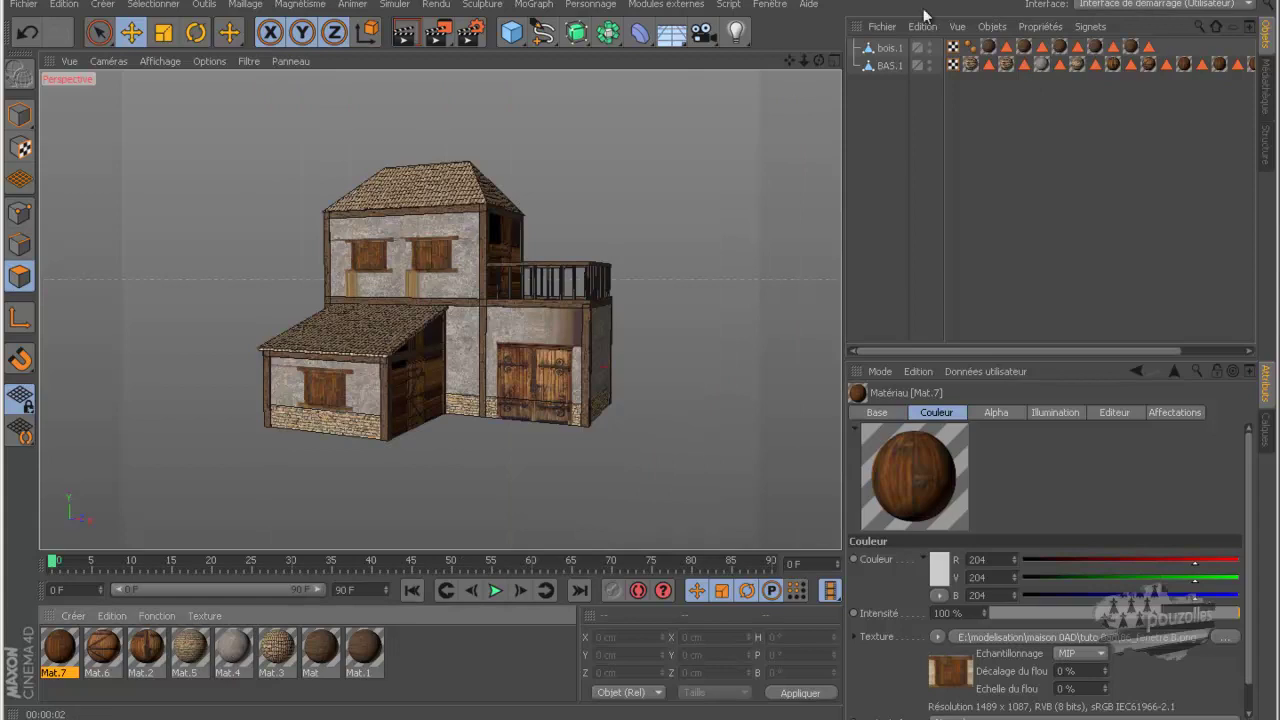
pyautogui.click(776, 5)
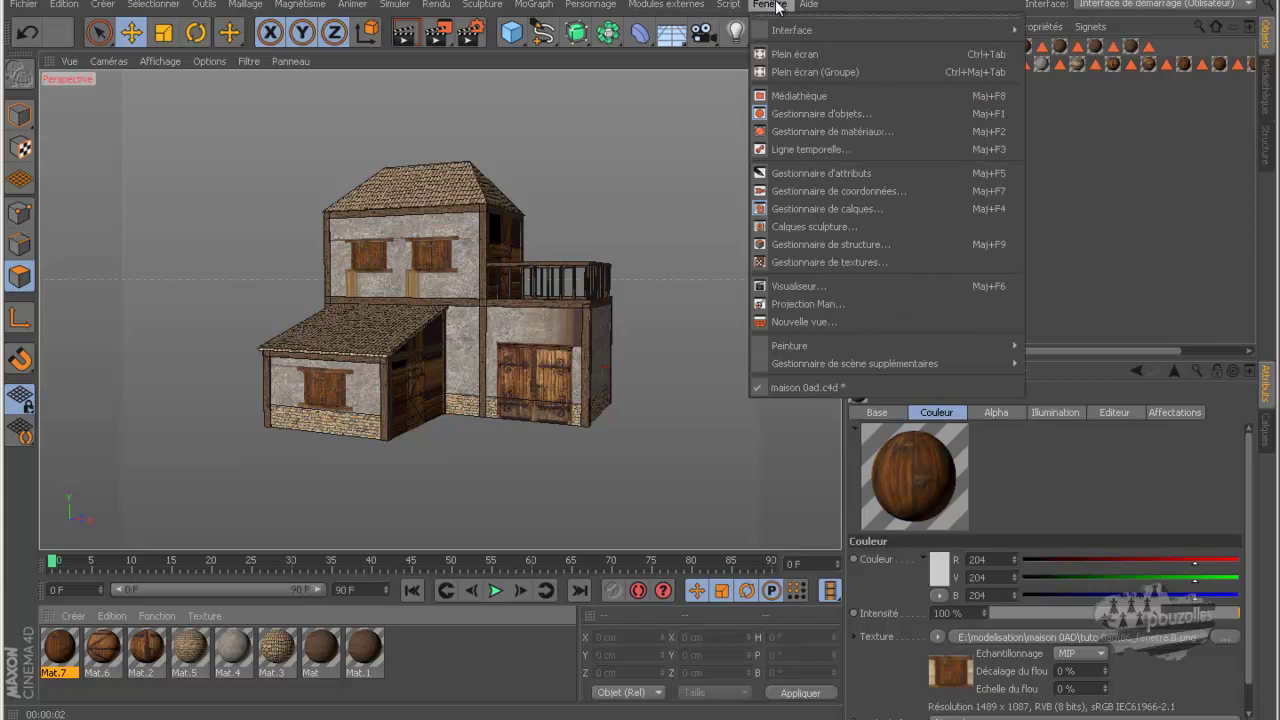
pyautogui.click(807, 131)
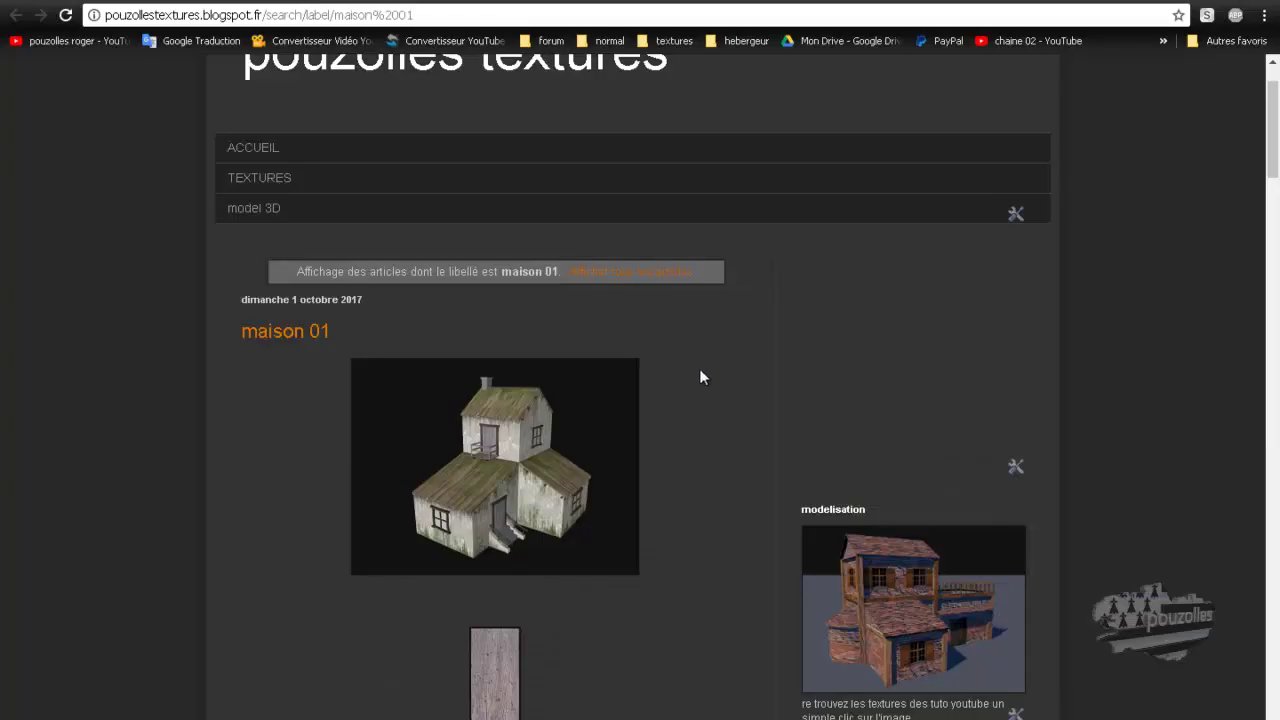
# Step: Return to the pouzolles textures blog in the browser, open its home page and review the bienvenue post's dated texture updates
pyautogui.scroll(-1, 700, 372)
pyautogui.scroll(2, 706, 368)
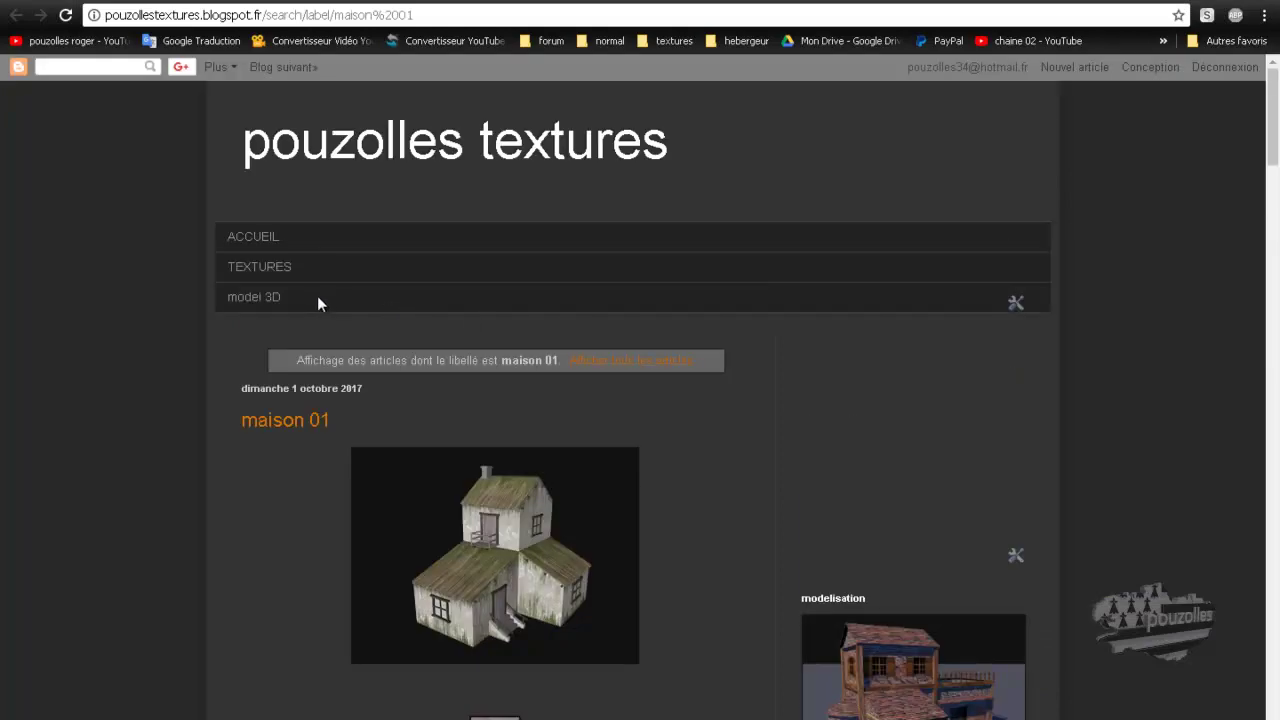
pyautogui.click(284, 242)
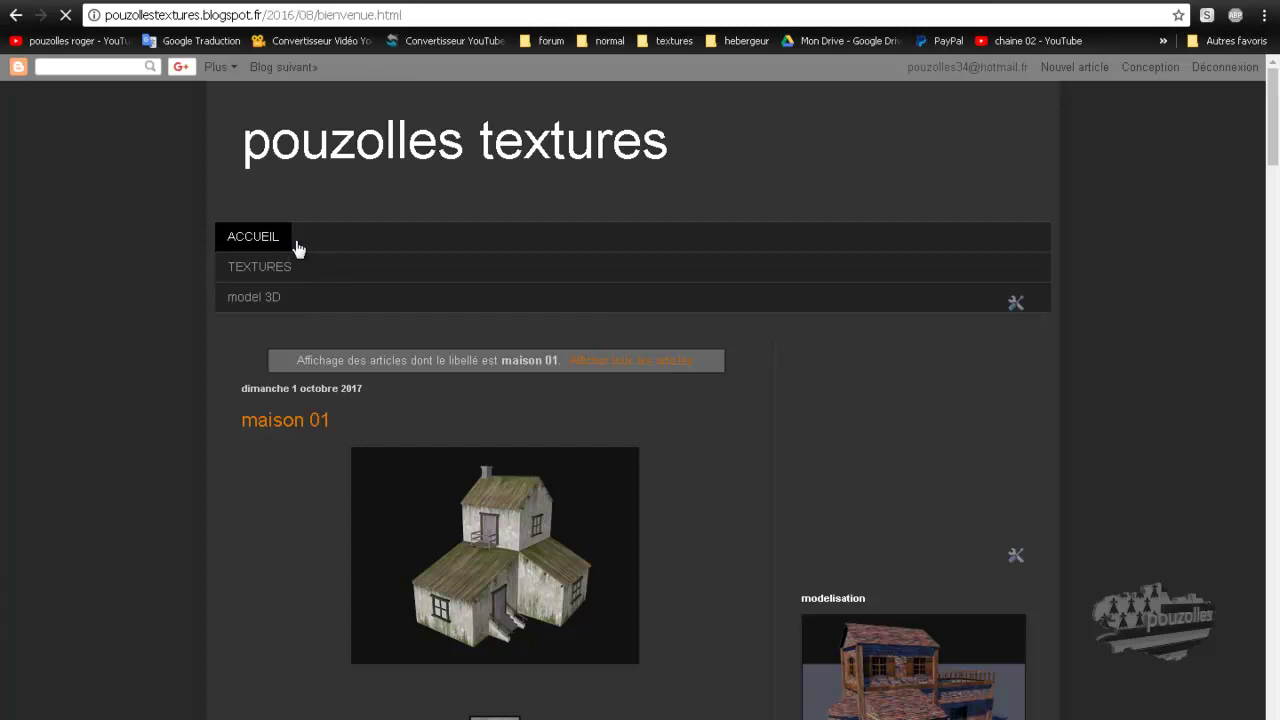
pyautogui.scroll(-3, 158, 479)
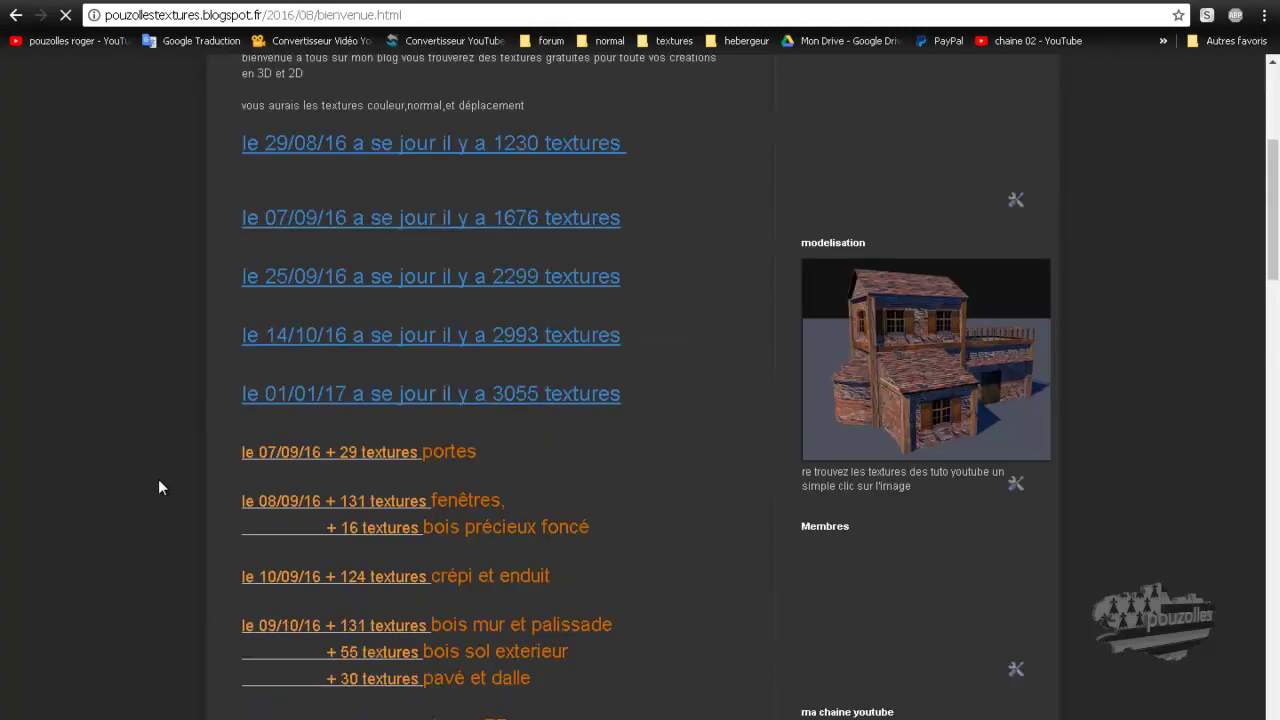
pyautogui.scroll(-3, 170, 495)
pyautogui.moveTo(423, 503); pyautogui.dragTo(174, 388)
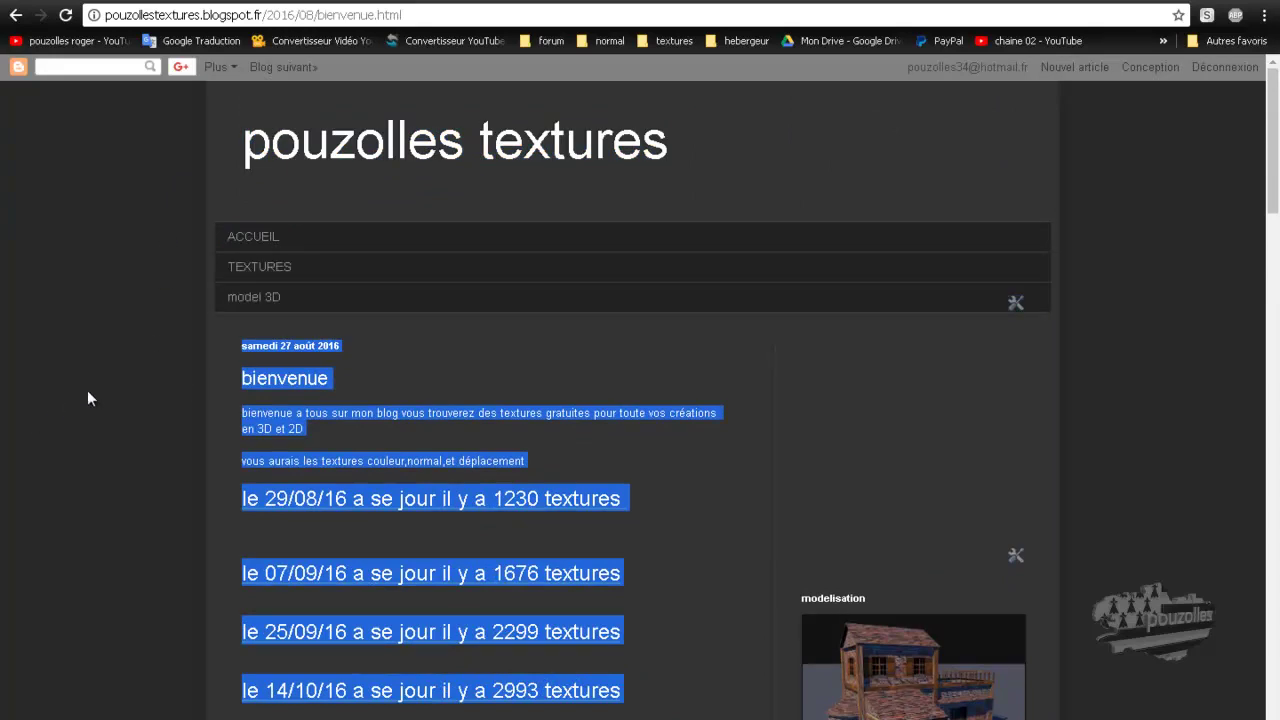
pyautogui.scroll(-3, 93, 394)
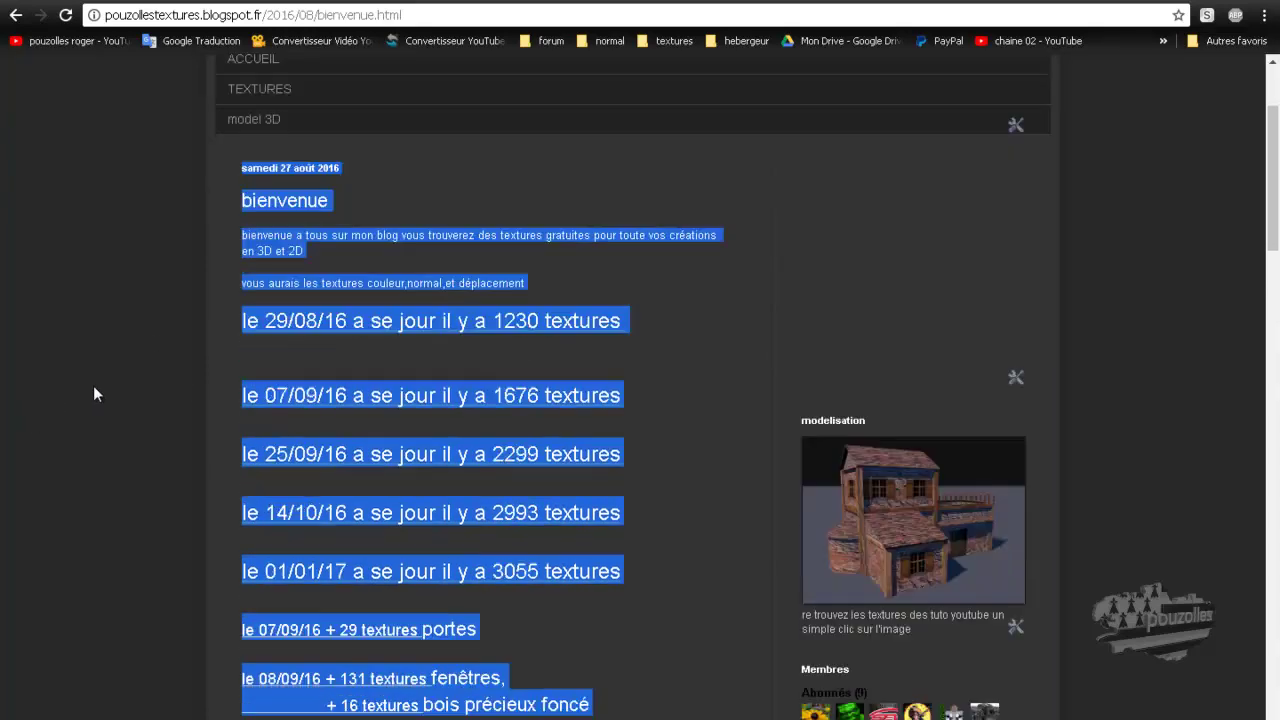
pyautogui.scroll(3, 93, 394)
pyautogui.scroll(-3, 93, 394)
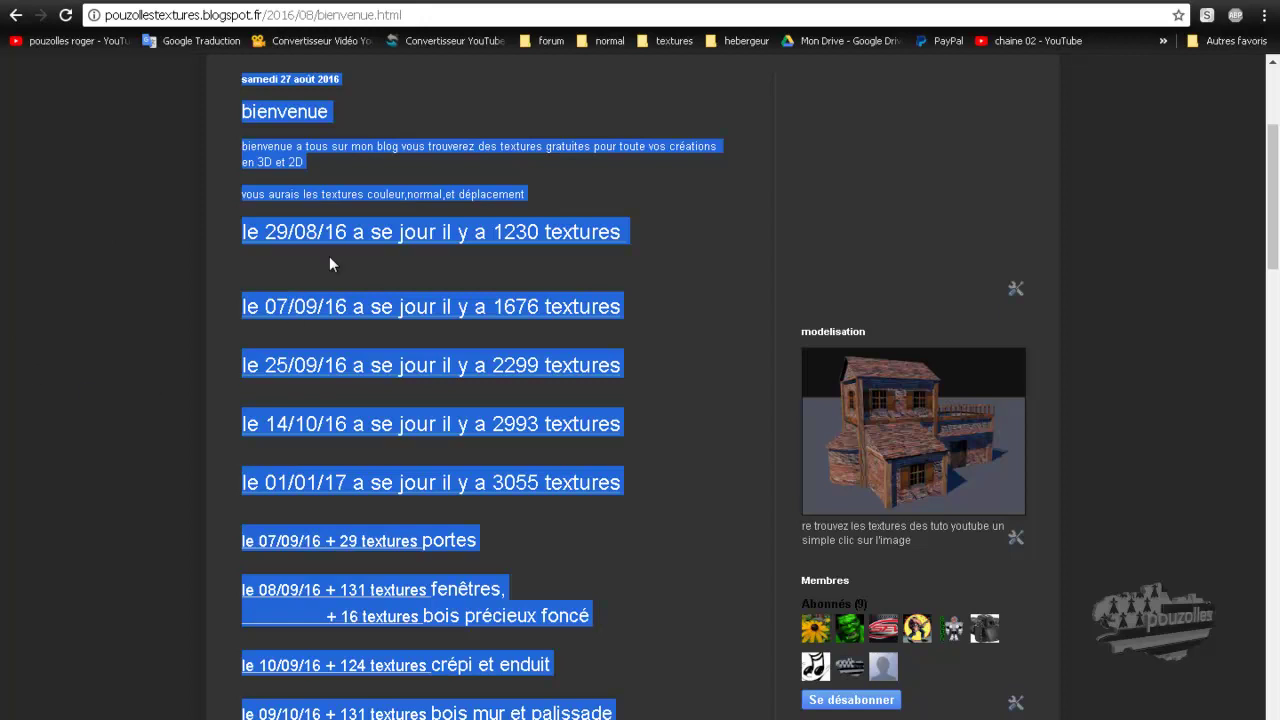
pyautogui.scroll(3, 137, 382)
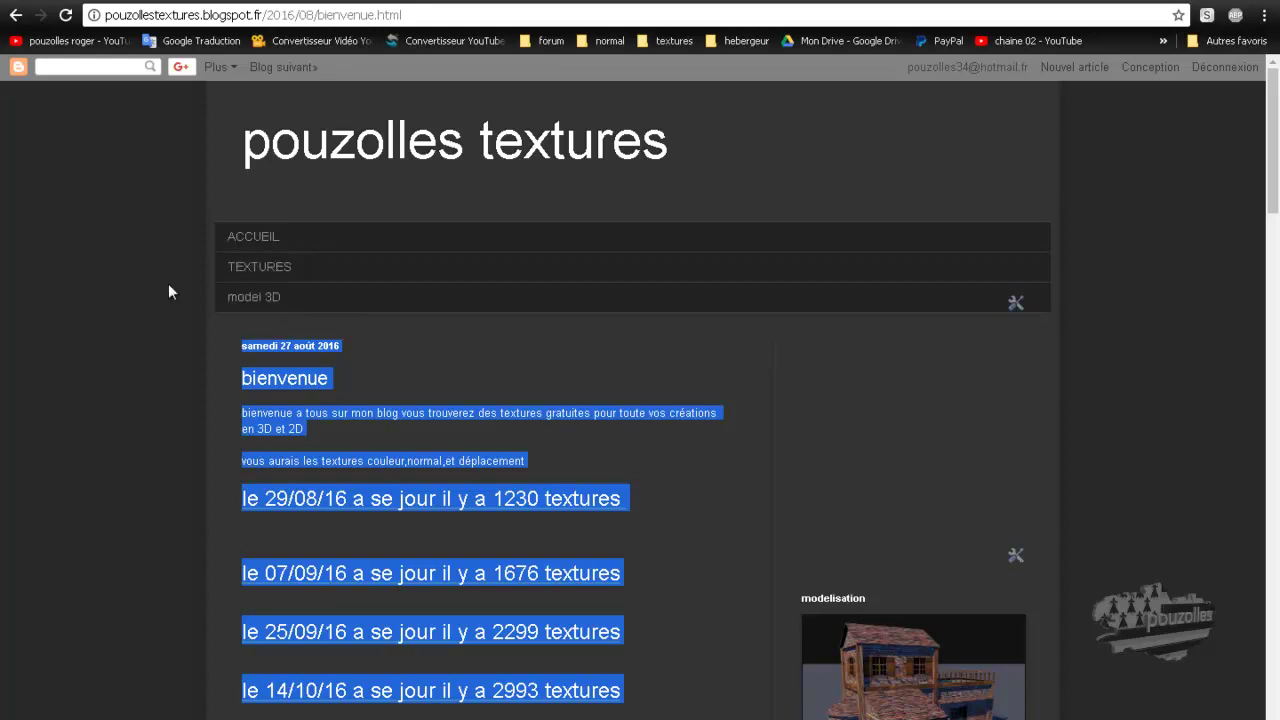
pyautogui.click(1171, 241)
# Step: Look through the home page's house renders, comments and alphabetical list of texture categories
pyautogui.scroll(-1, 1140, 248)
pyautogui.scroll(-10, 1140, 257)
pyautogui.scroll(3, 970, 205)
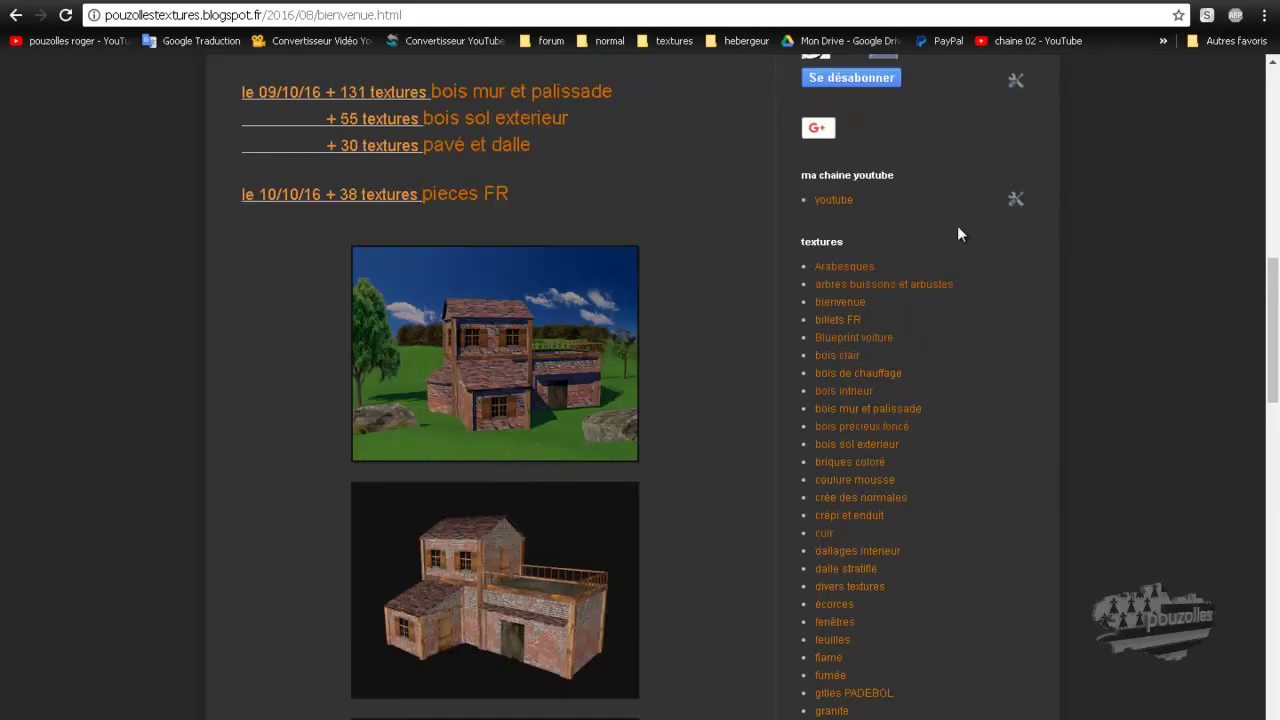
pyautogui.scroll(-5, 849, 296)
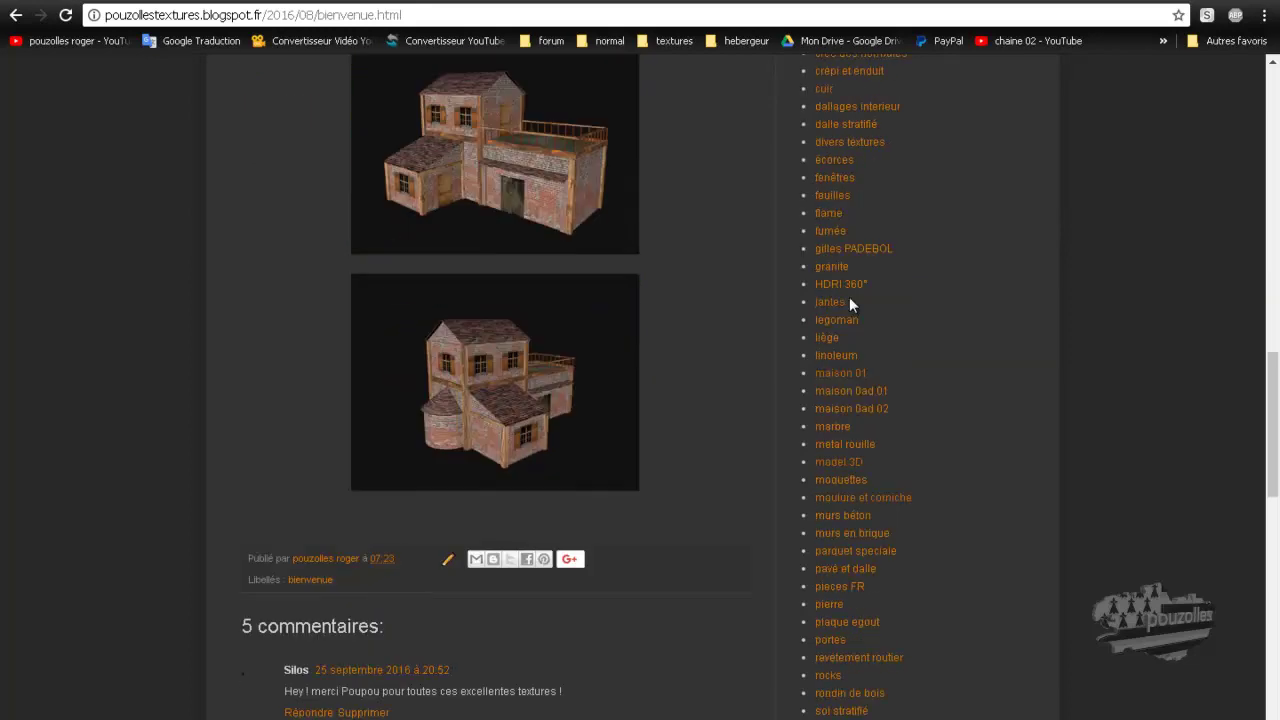
pyautogui.scroll(-2, 849, 300)
pyautogui.scroll(-4, 849, 306)
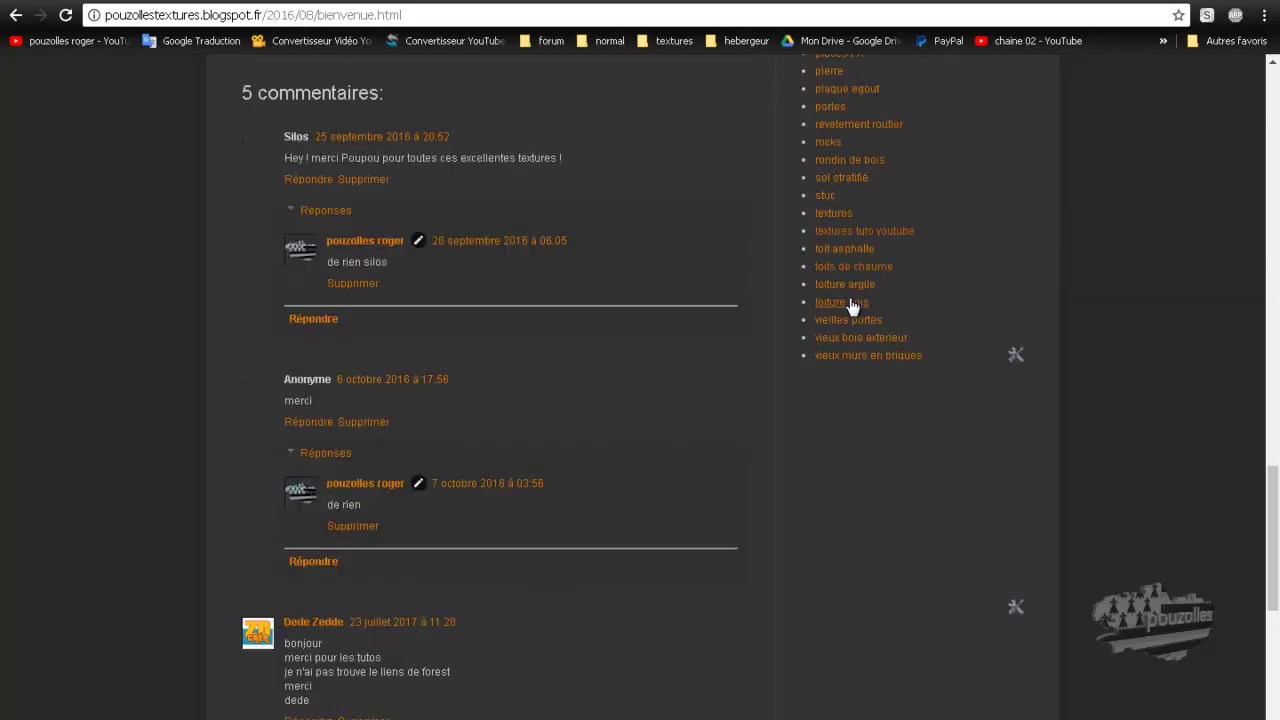
pyautogui.scroll(-6, 849, 306)
pyautogui.scroll(2, 849, 321)
pyautogui.scroll(14, 845, 336)
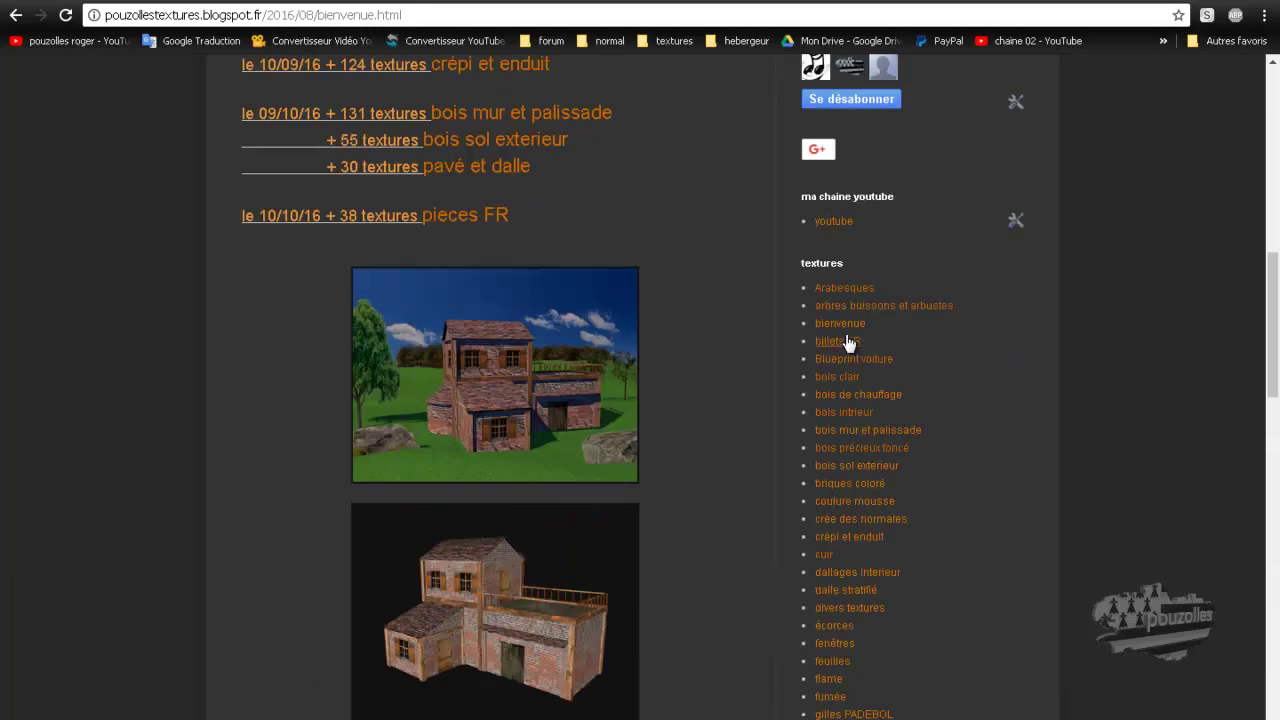
pyautogui.scroll(9, 848, 342)
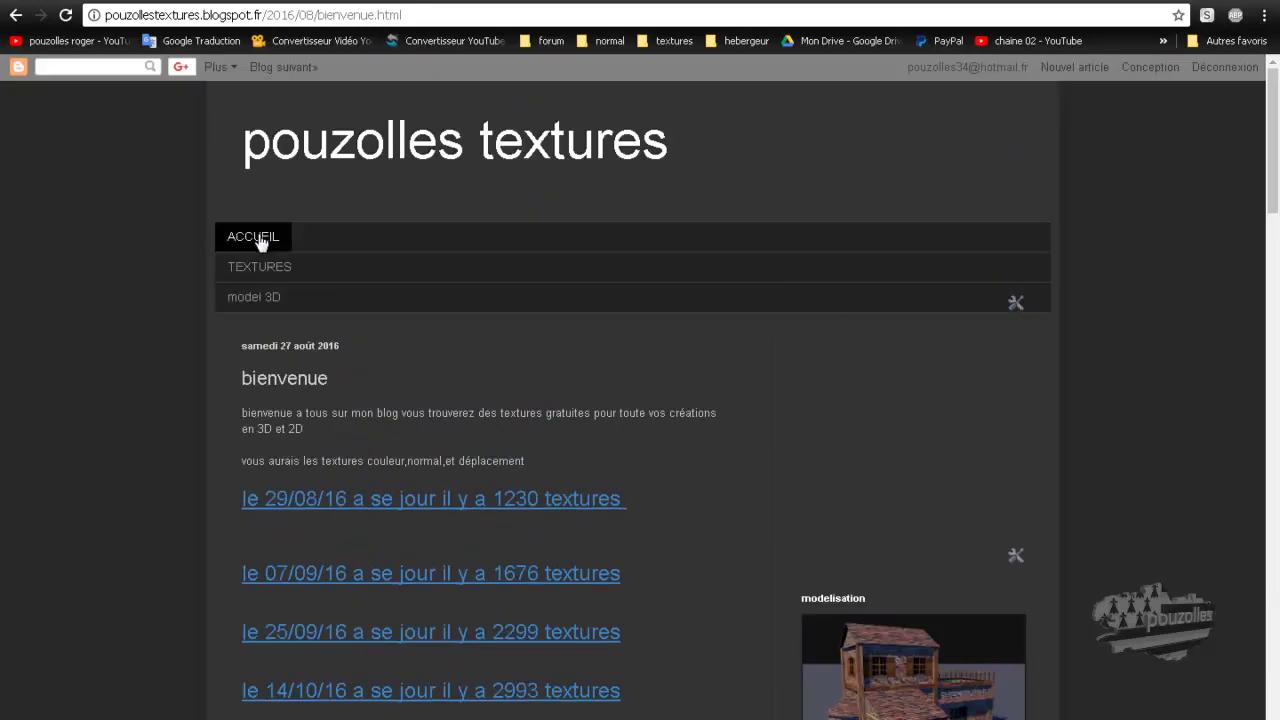
# Step: Open the blog's textures page and browse its category thumbnails from les toits d'asphalte to Blueprint voiture
pyautogui.click(257, 267)
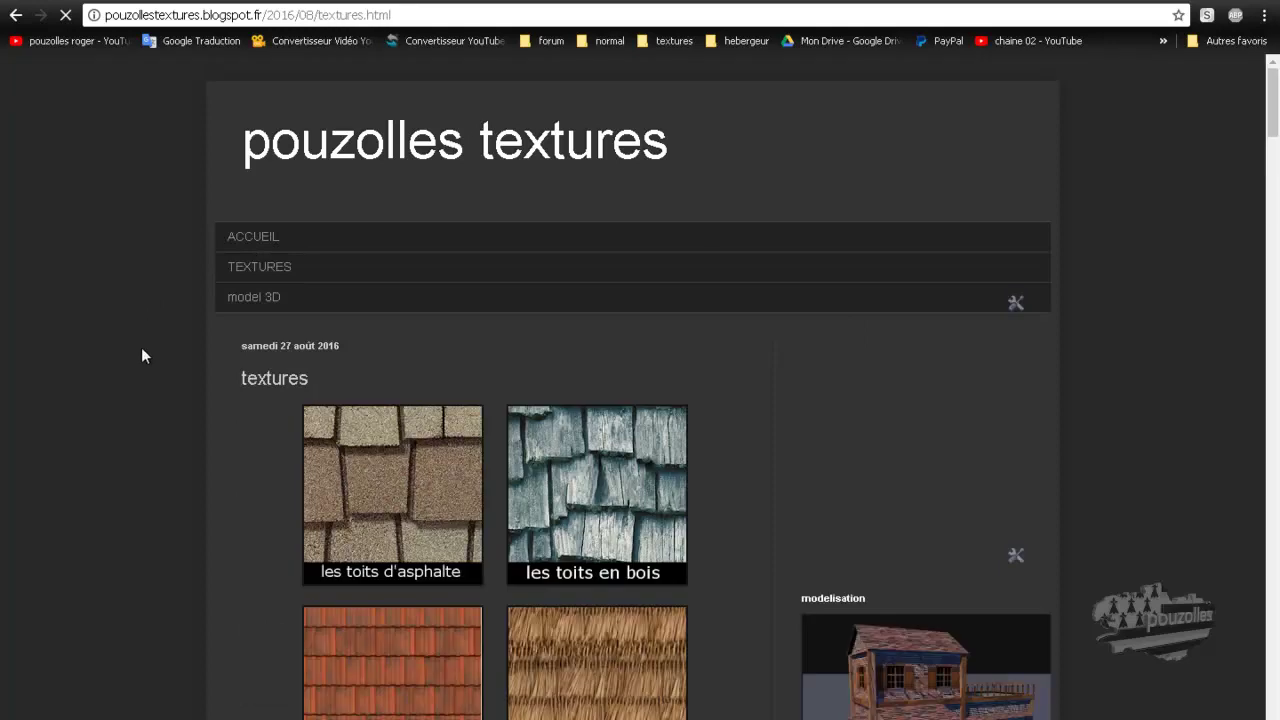
pyautogui.scroll(-15, 140, 330)
pyautogui.scroll(-12, 181, 424)
pyautogui.scroll(-13, 180, 420)
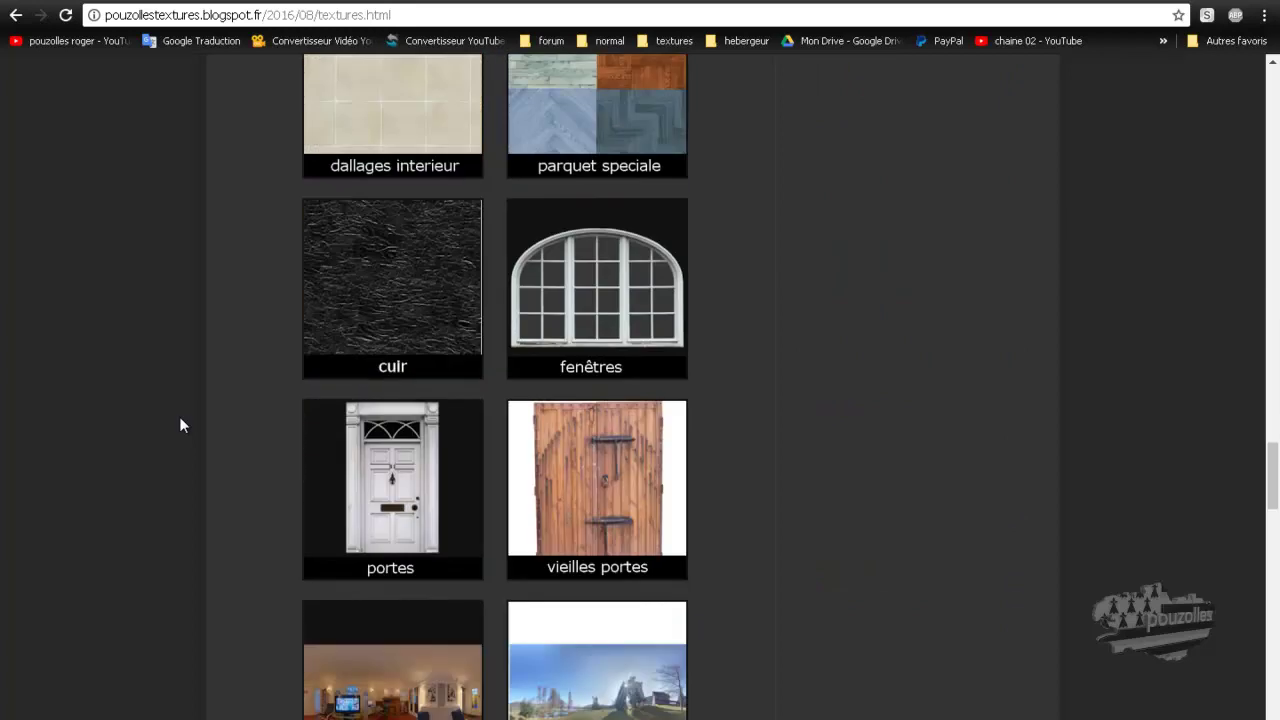
pyautogui.scroll(-13, 180, 418)
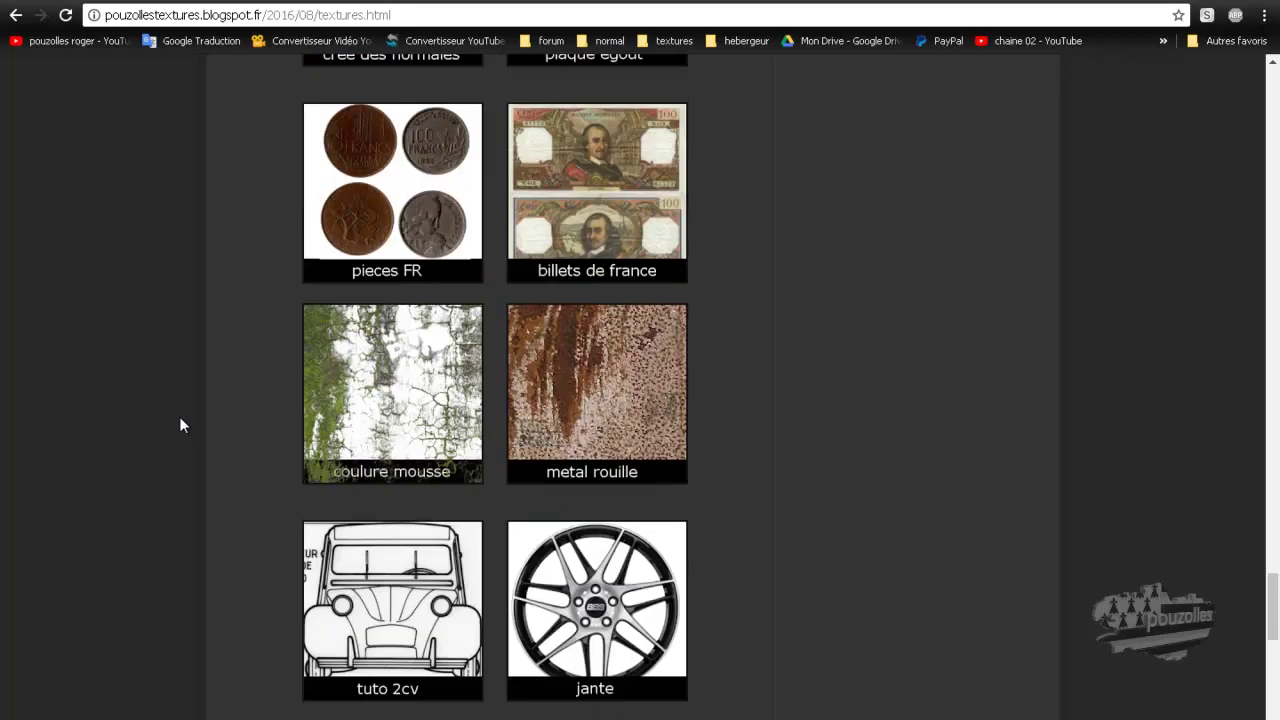
pyautogui.scroll(-4, 180, 425)
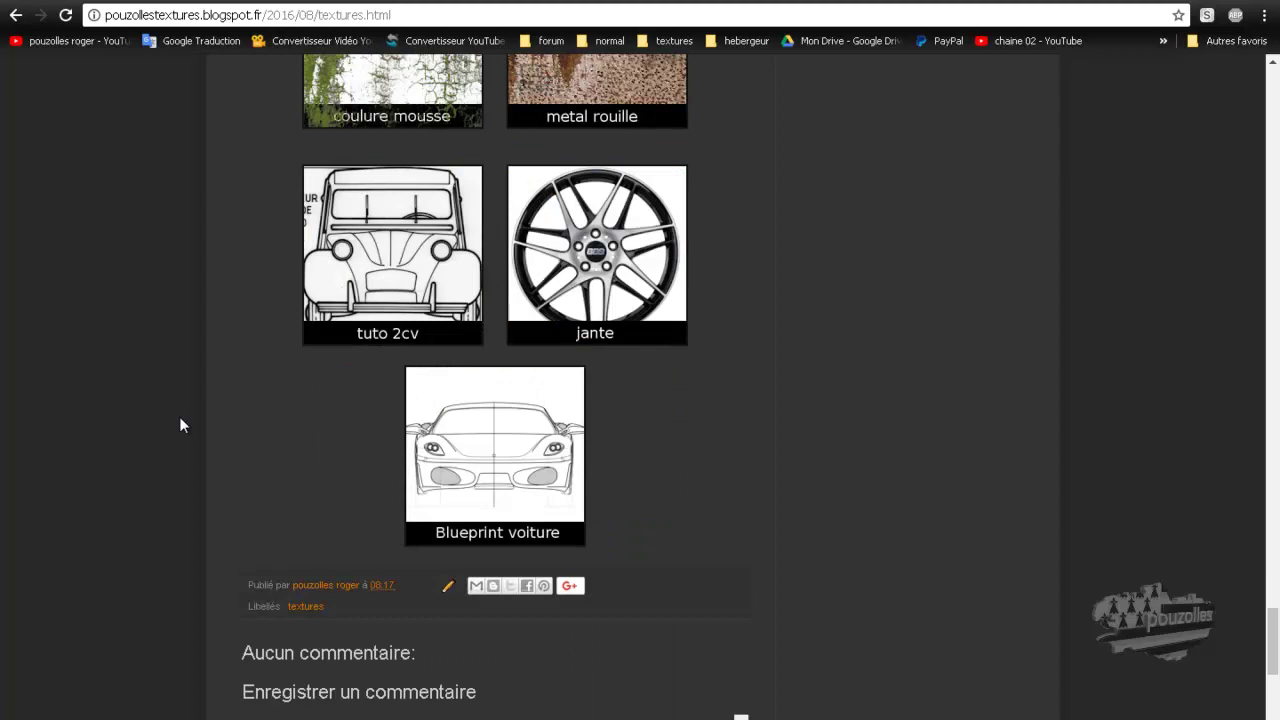
pyautogui.scroll(17, 180, 420)
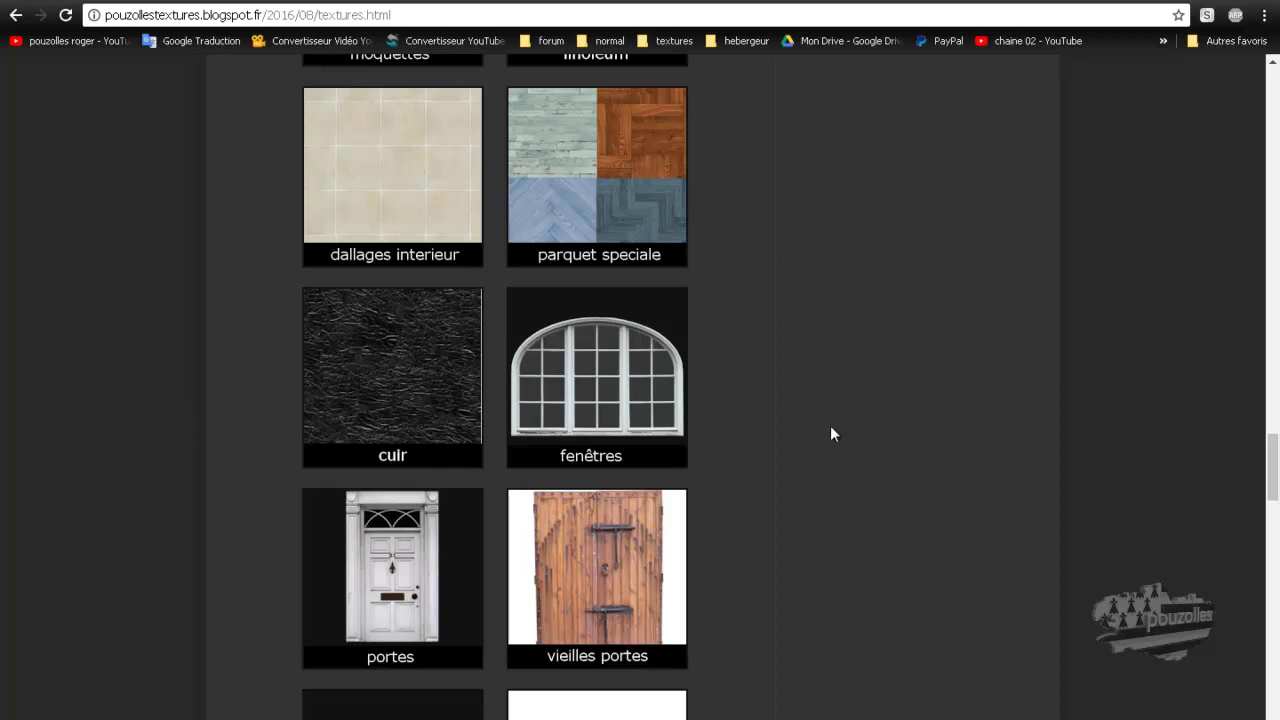
pyautogui.scroll(10, 830, 427)
pyautogui.scroll(15, 821, 427)
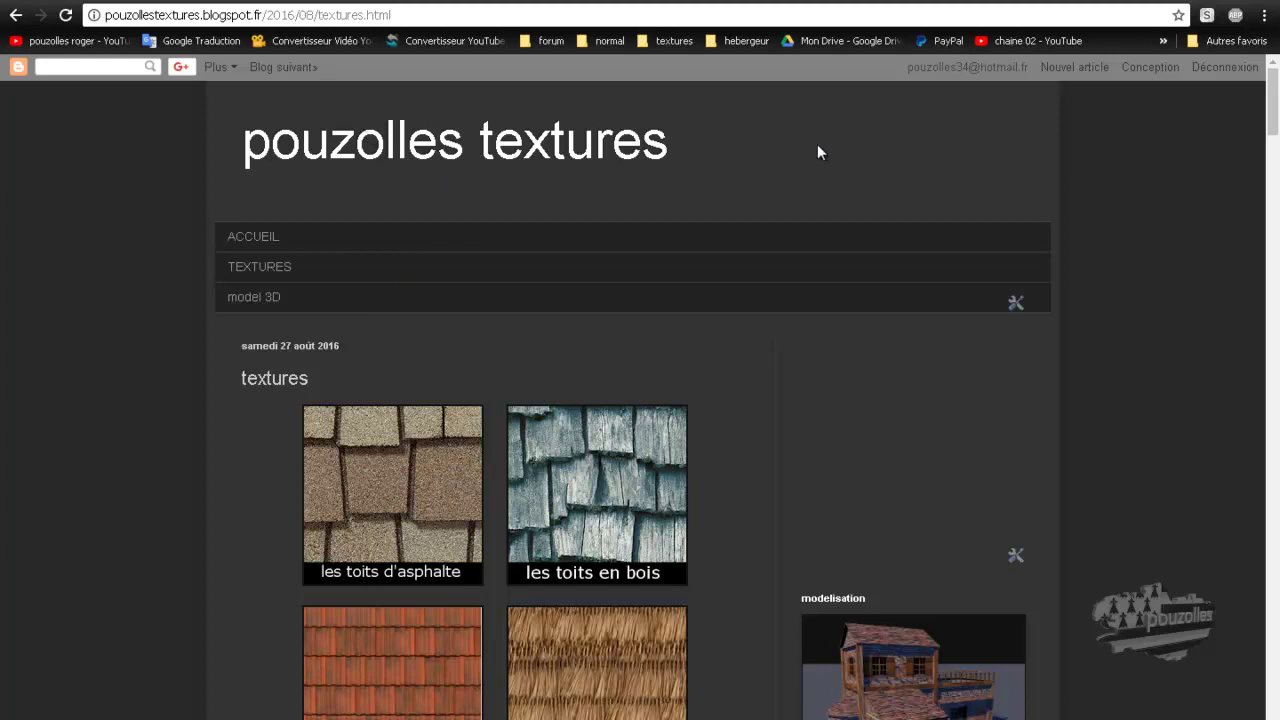
# Step: Open the blog's 3D models page and look at the loco bois and maison 0.a.d 01 entries
pyautogui.click(252, 296)
pyautogui.scroll(-2, 99, 312)
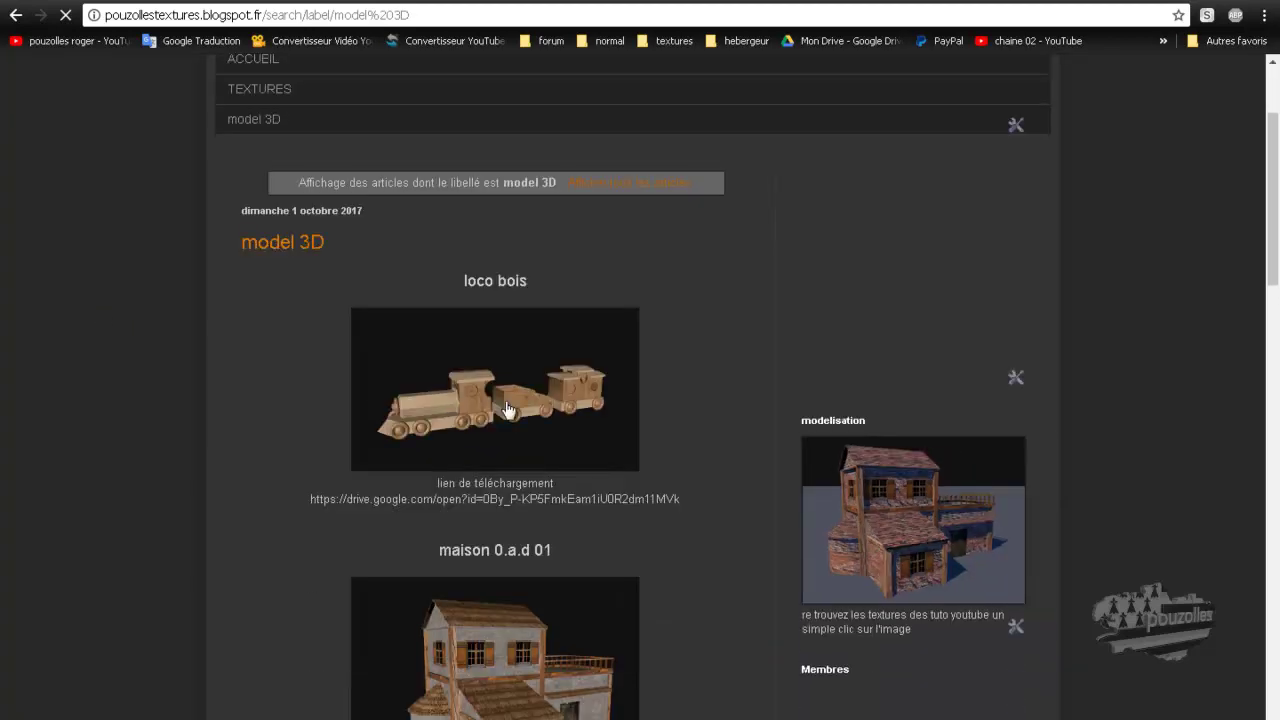